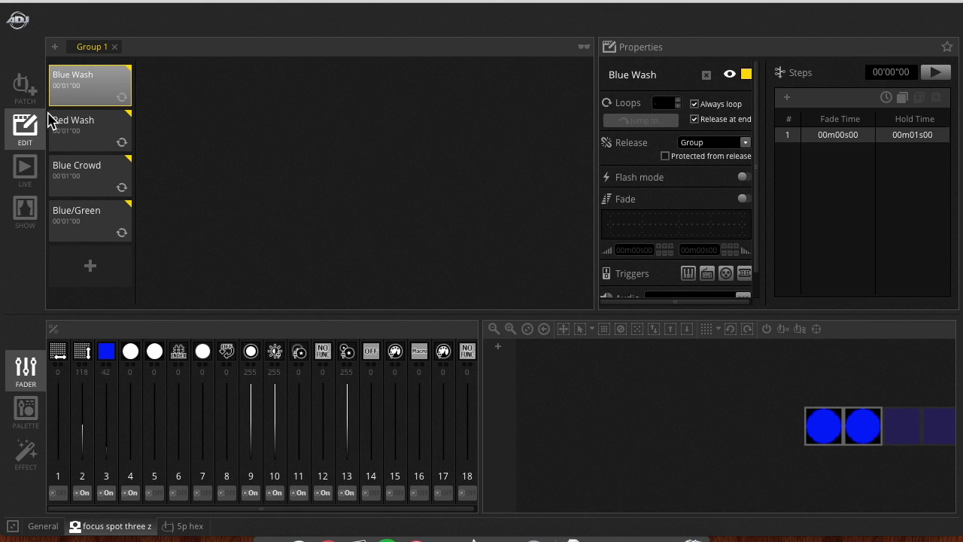
Open the 3D Visualizer and place its window beside the scene list on the Edit screen
left_click(30, 92)
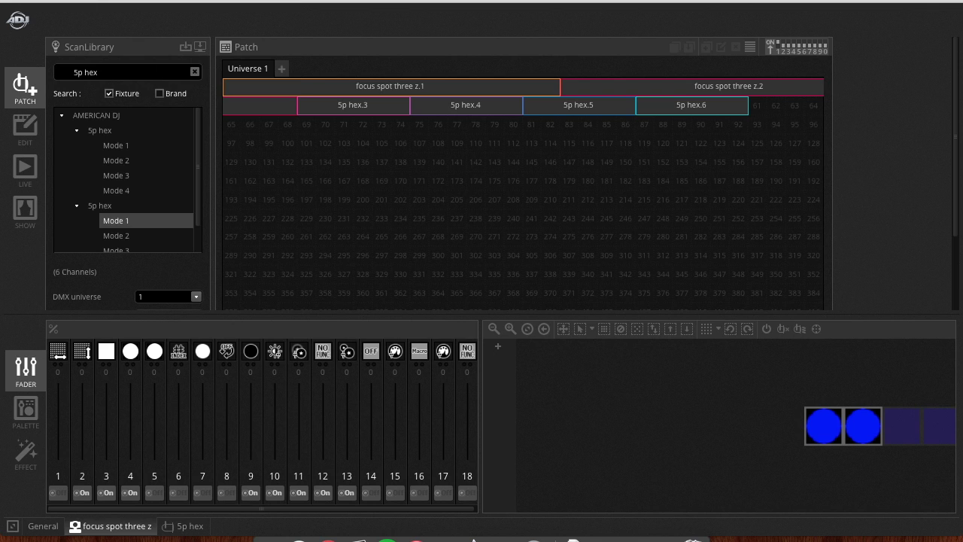
left_click(173, 1)
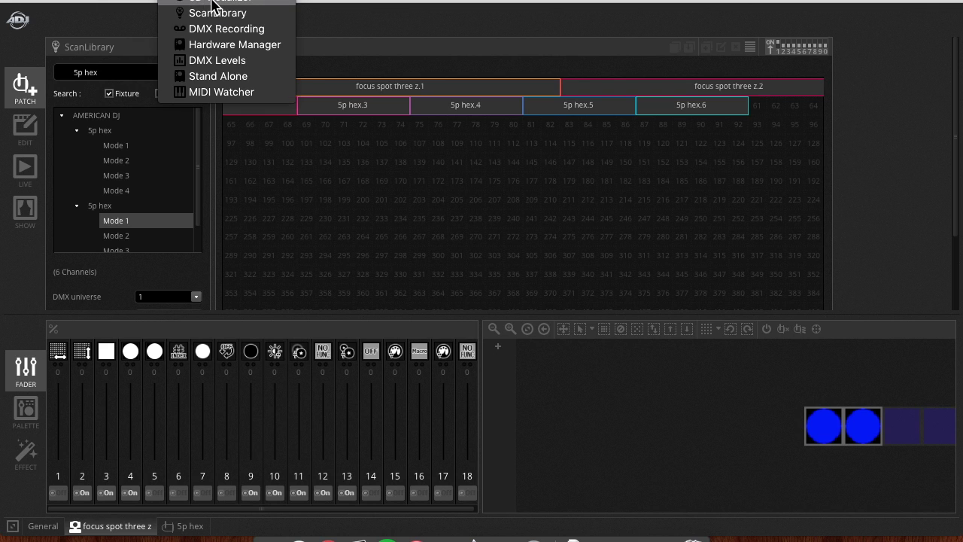
left_click(273, 6)
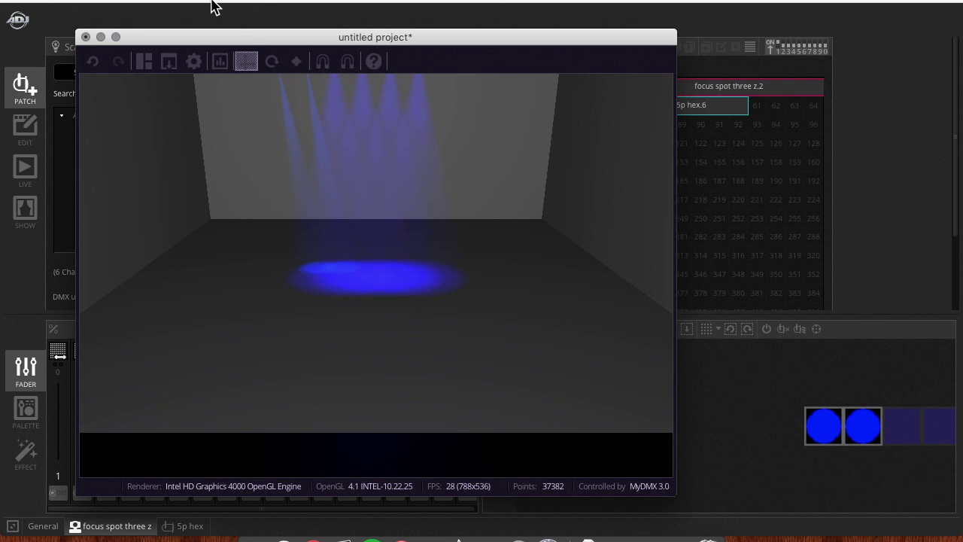
left_click_drag(247, 36, 275, 4)
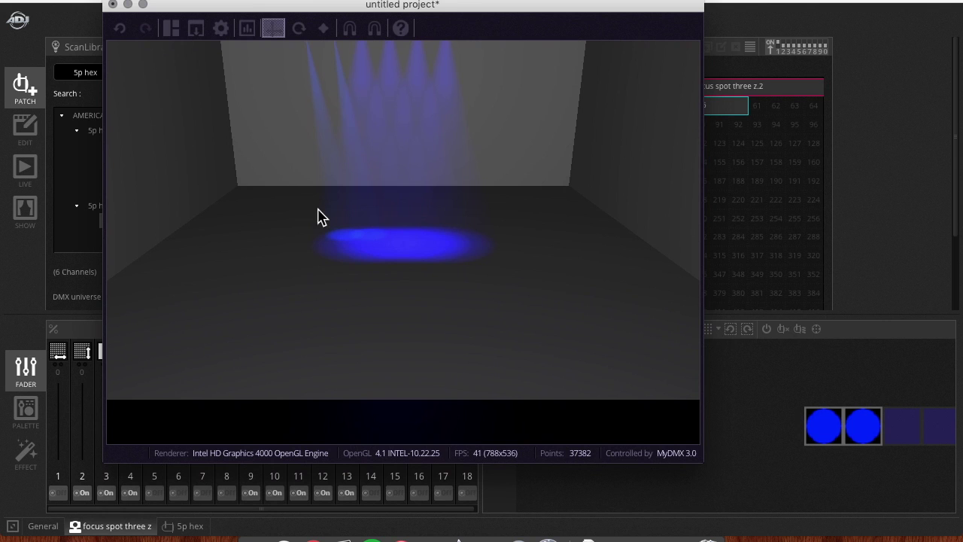
left_click(27, 131)
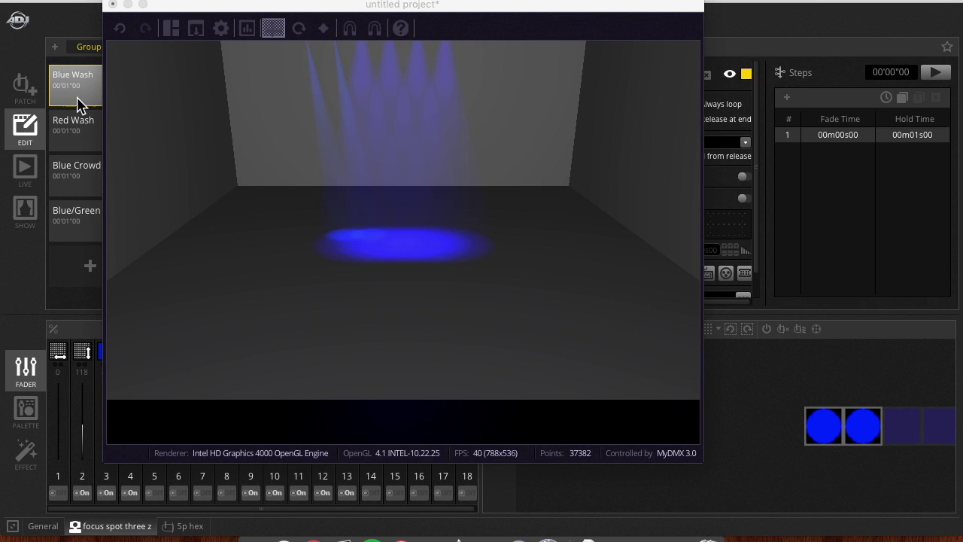
left_click_drag(179, 9, 450, 2)
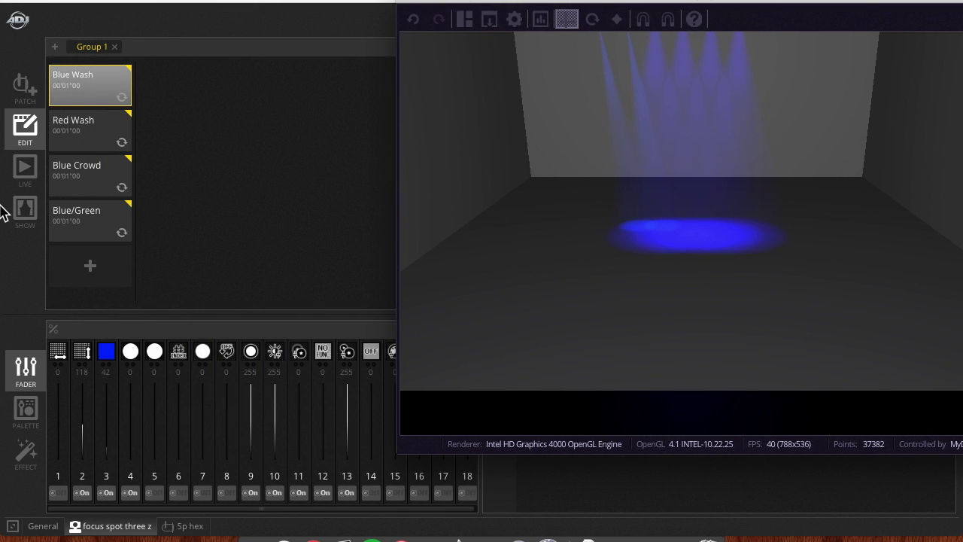
Preview the Red Wash, Blue Crowd, Blue/Green and Blue Wash scenes in the visualizer
left_click(81, 124)
left_click(85, 167)
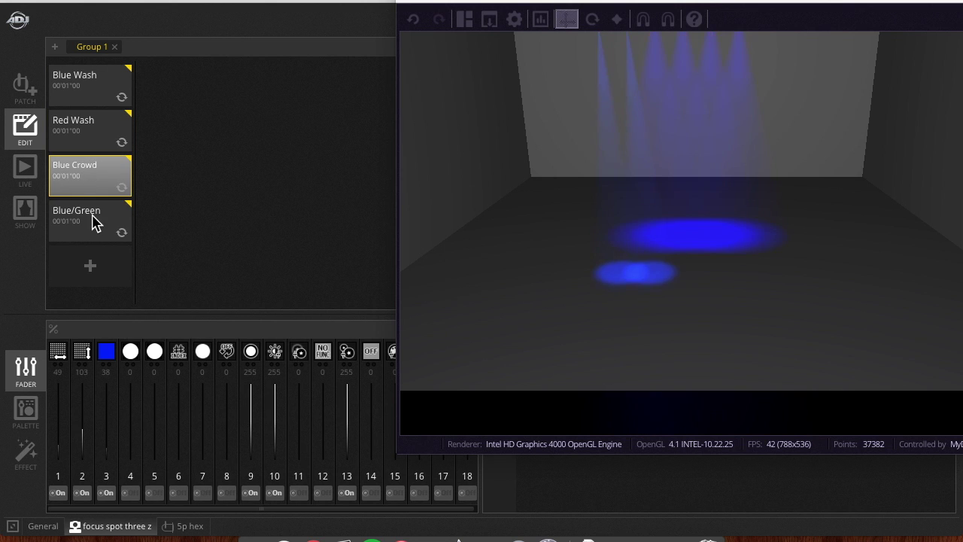
left_click(94, 221)
left_click(102, 184)
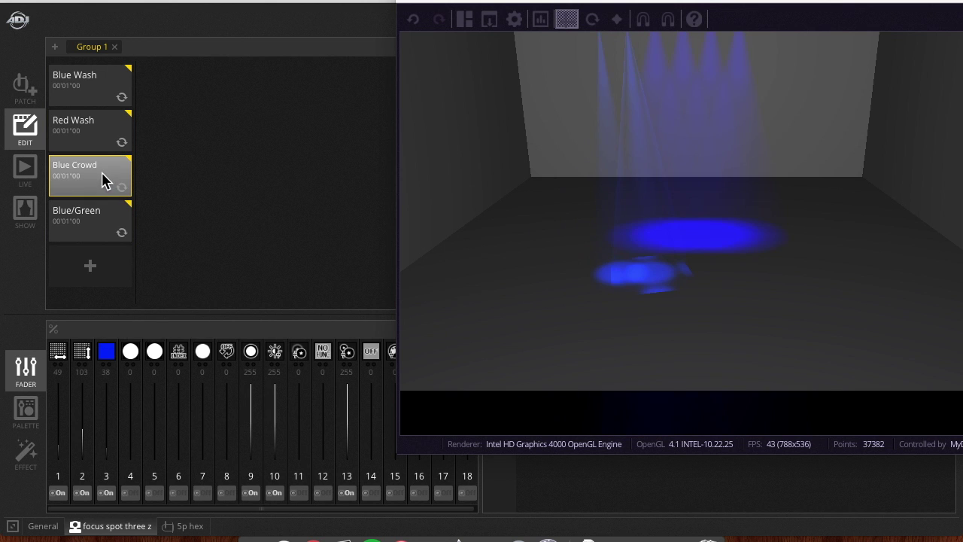
left_click(84, 220)
left_click(86, 67)
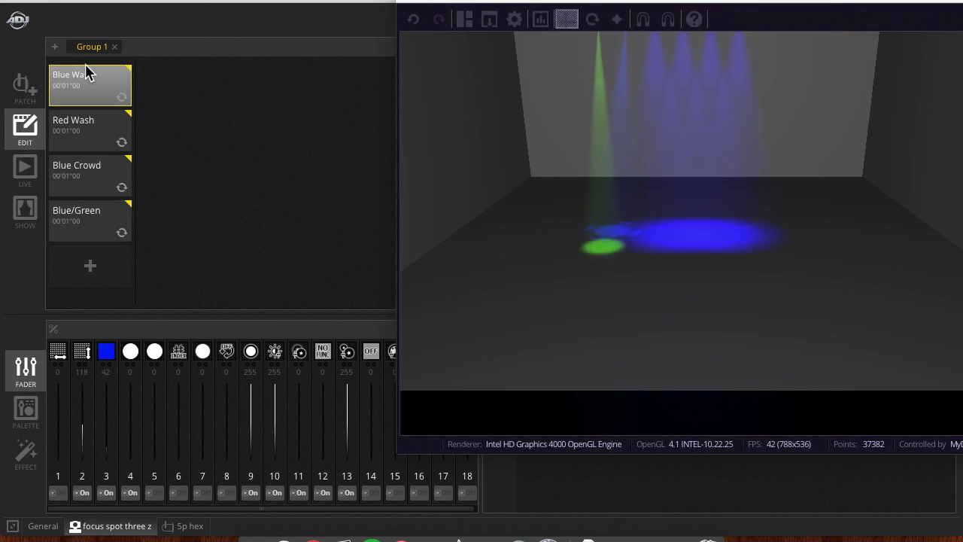
left_click(93, 185)
left_click(92, 212)
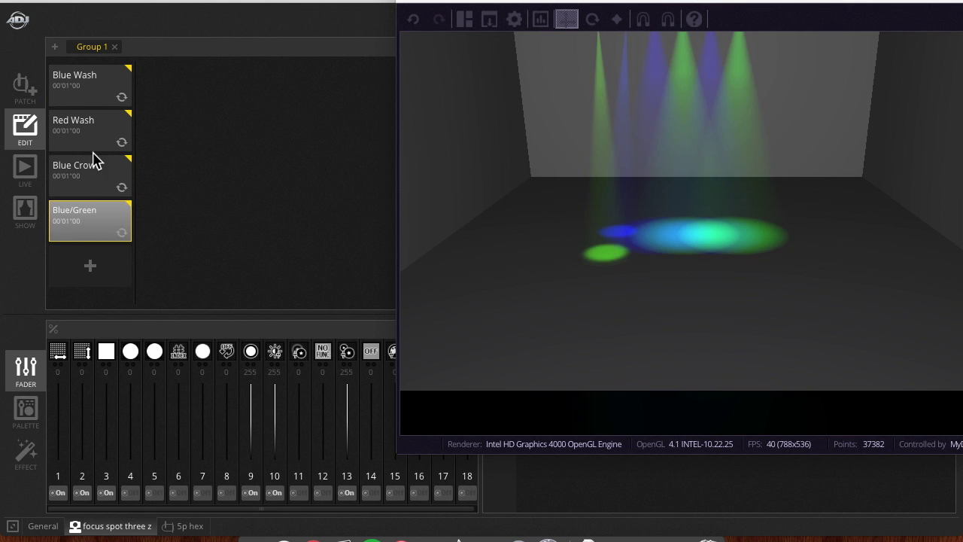
left_click(92, 91)
Reposition the visualizer so the scene list stays reachable, and preview the Blue Crowd and Blue/Green scenes
left_click_drag(518, 11, 122, 9)
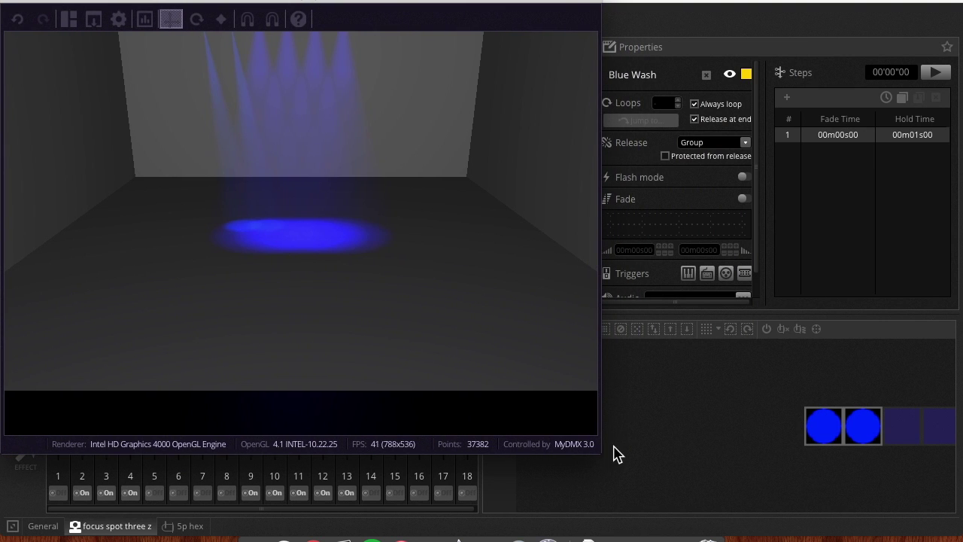
left_click_drag(465, 3, 713, 4)
left_click(96, 150)
left_click(93, 165)
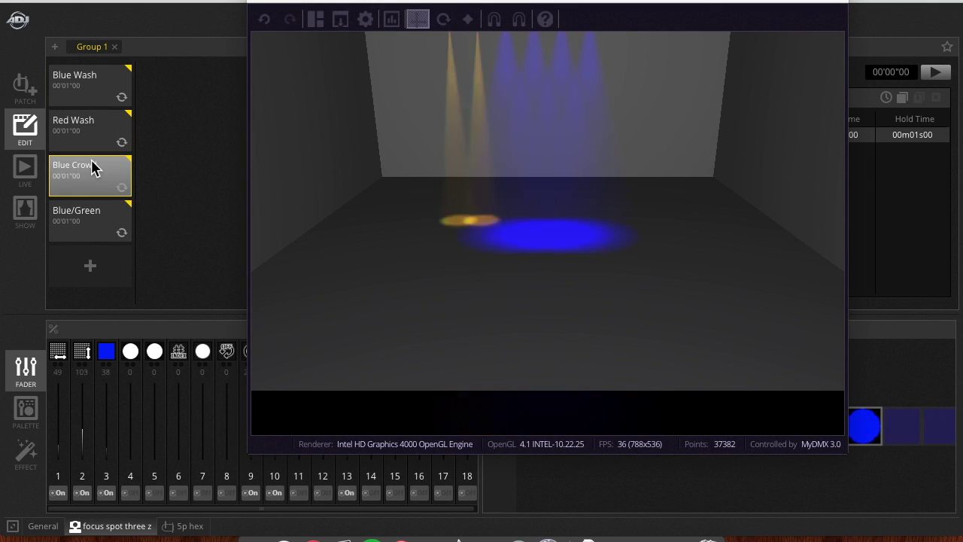
left_click(96, 214)
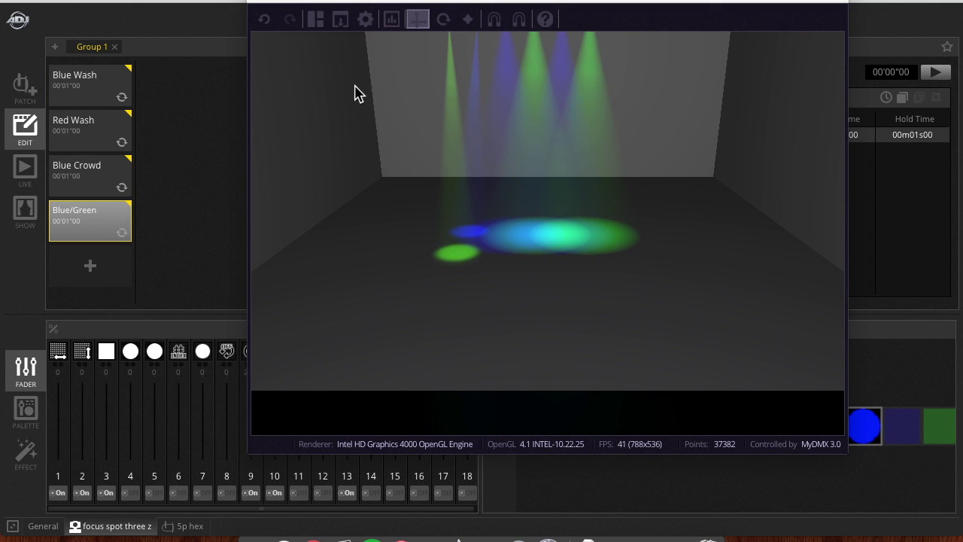
Toggle the visualizer's keep-on-top option off and back on while switching between the Red Wash, Blue Wash, Blue Crowd and Blue/Green scenes
left_click(340, 19)
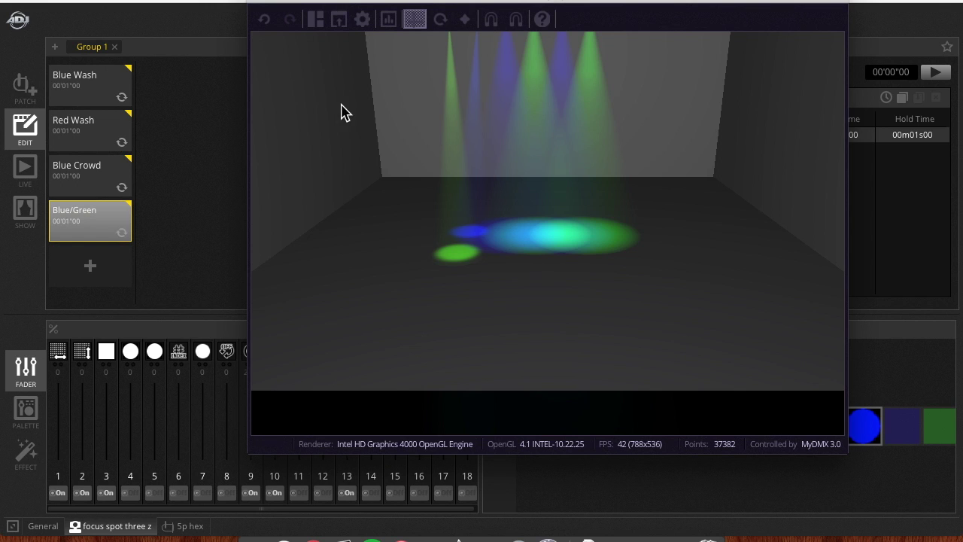
left_click(340, 25)
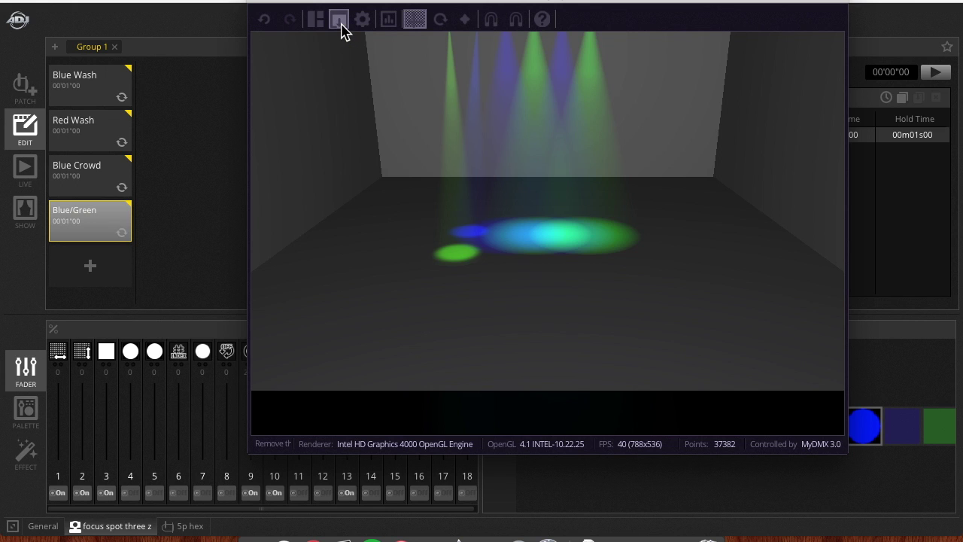
left_click(79, 124)
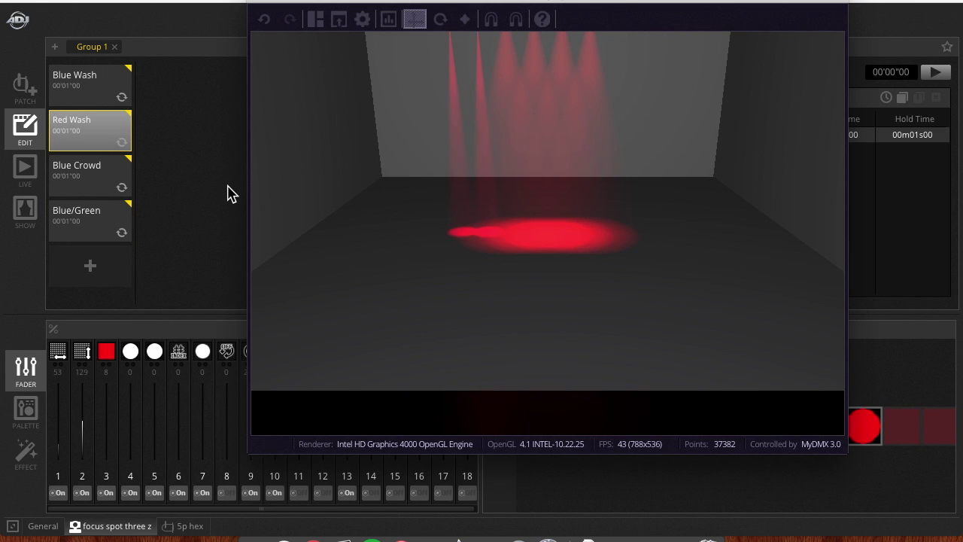
left_click(340, 21)
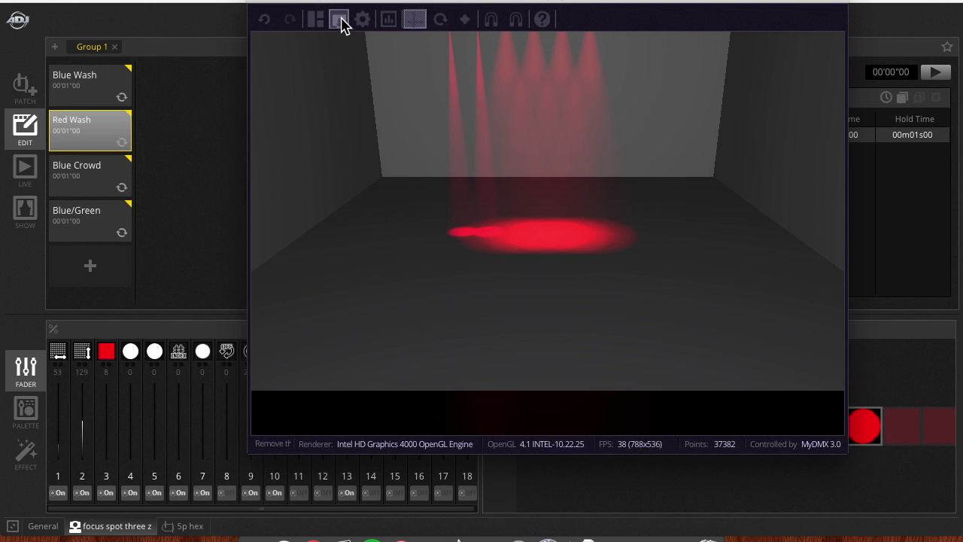
left_click(102, 102)
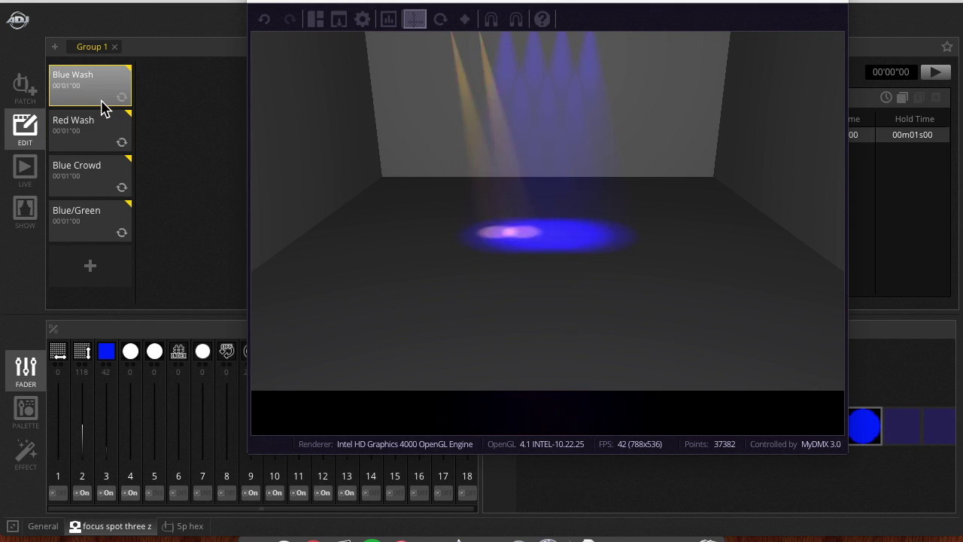
left_click(94, 135)
left_click(85, 158)
left_click(78, 222)
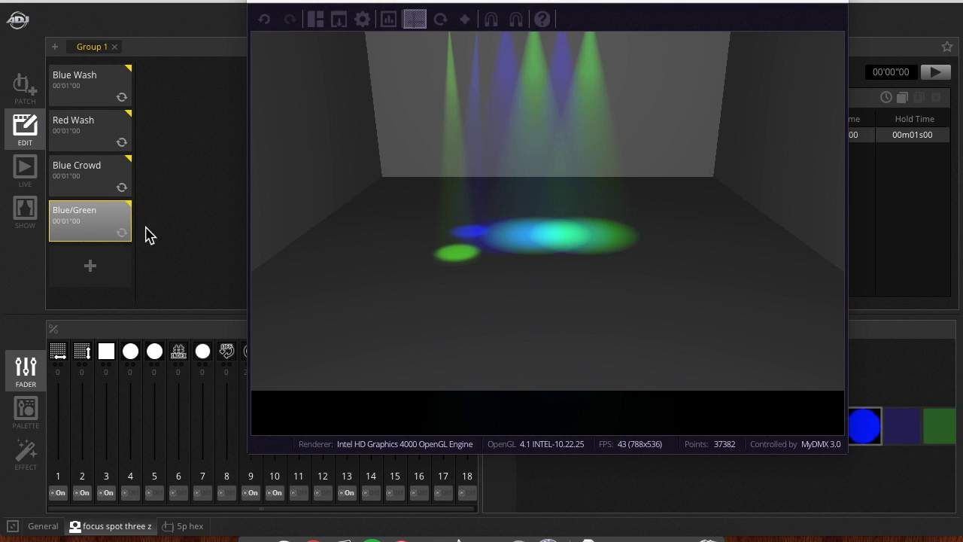
Turn off the visualizer's keep-on-top option, test it by selecting scenes down to Blue Crowd, and bring the visualizer back to the front
left_click_drag(328, 4, 327, 23)
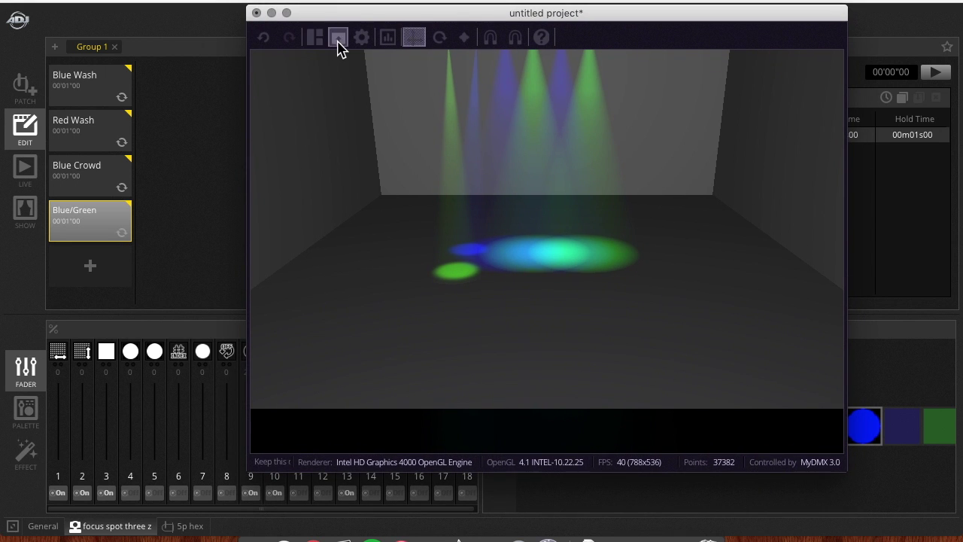
left_click(338, 43)
left_click(93, 79)
left_click(92, 123)
left_click(93, 172)
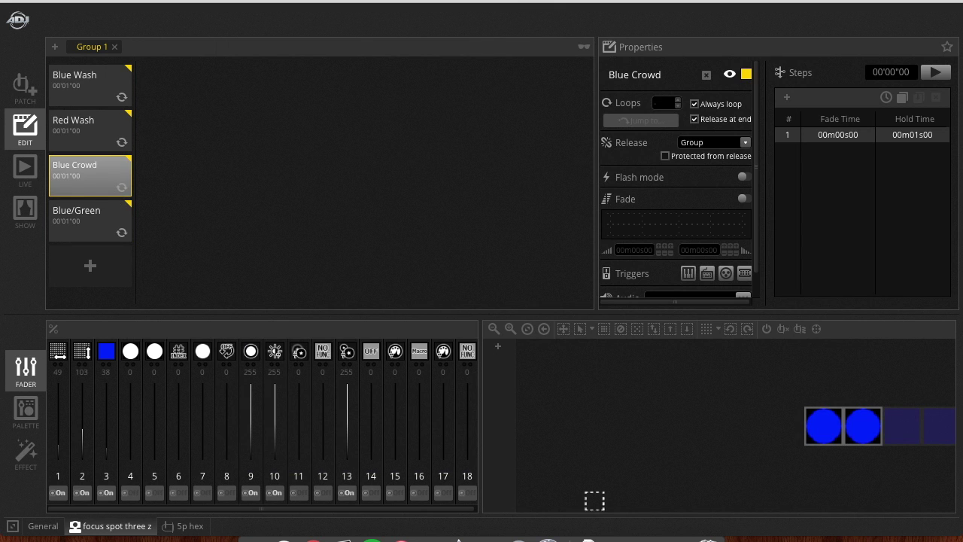
left_click(549, 538)
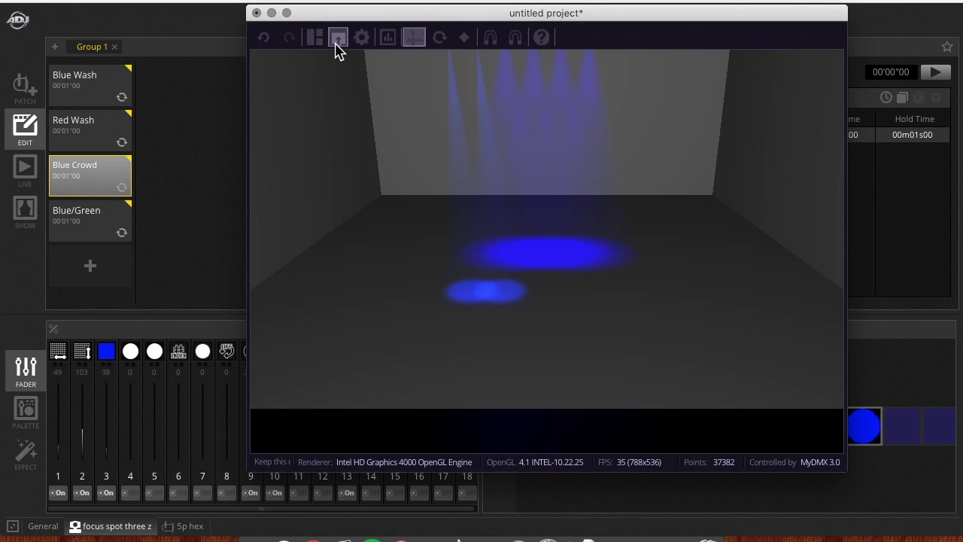
Widen the visualizer window across the screen and tilt the 3D view to look at the stage from above
left_click_drag(374, 17, 127, 2)
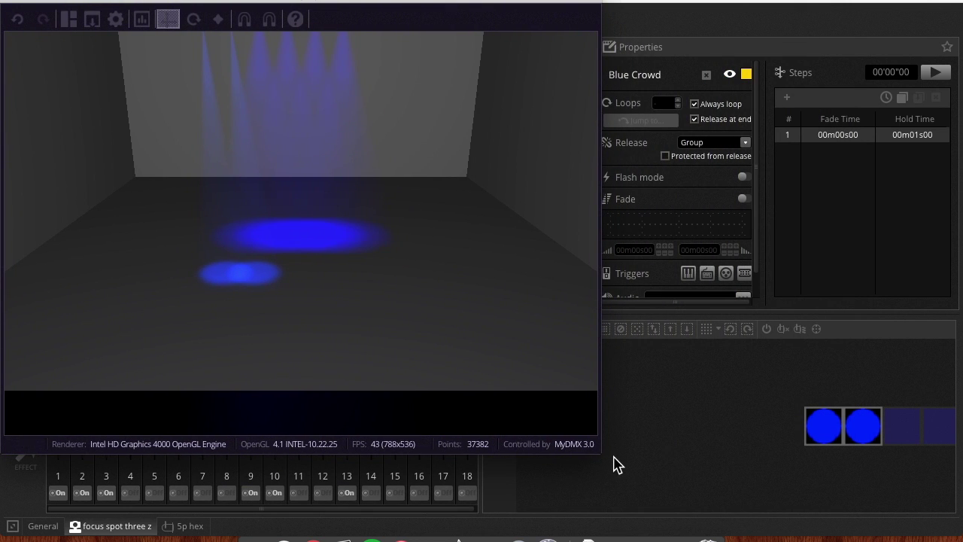
left_click_drag(603, 457, 957, 323)
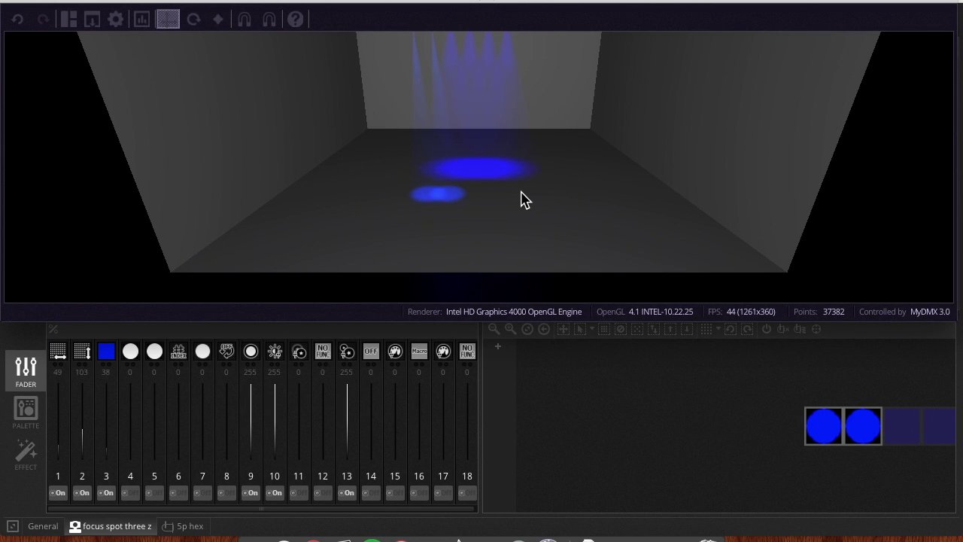
left_click_drag(533, 168, 537, 259)
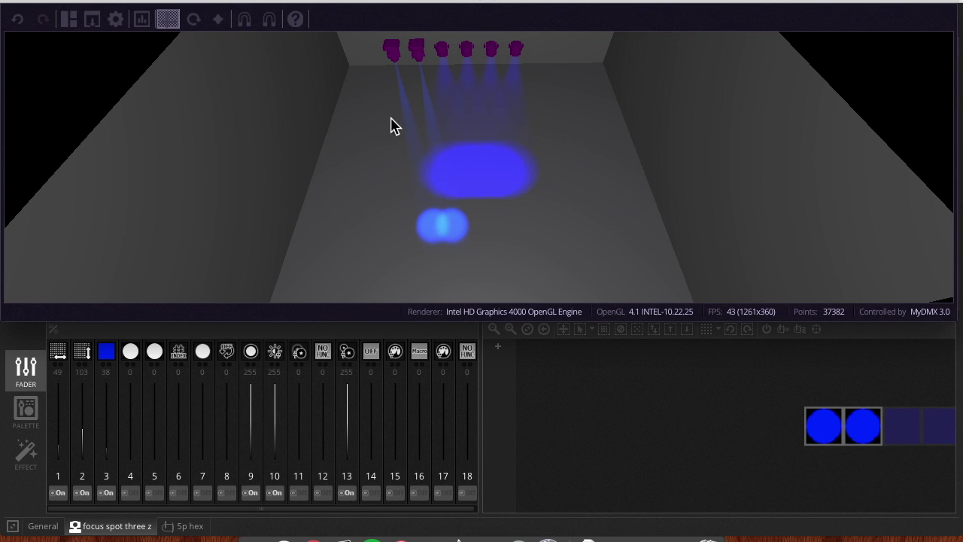
Switch the visualizer to the four-view editing layout and extend the window to fill the screen height
left_click(70, 24)
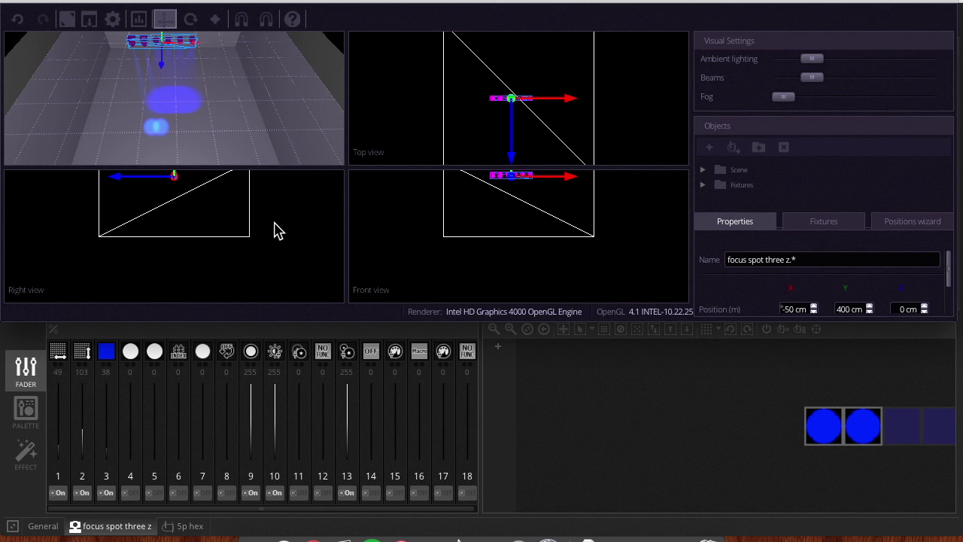
left_click_drag(218, 121, 199, 44)
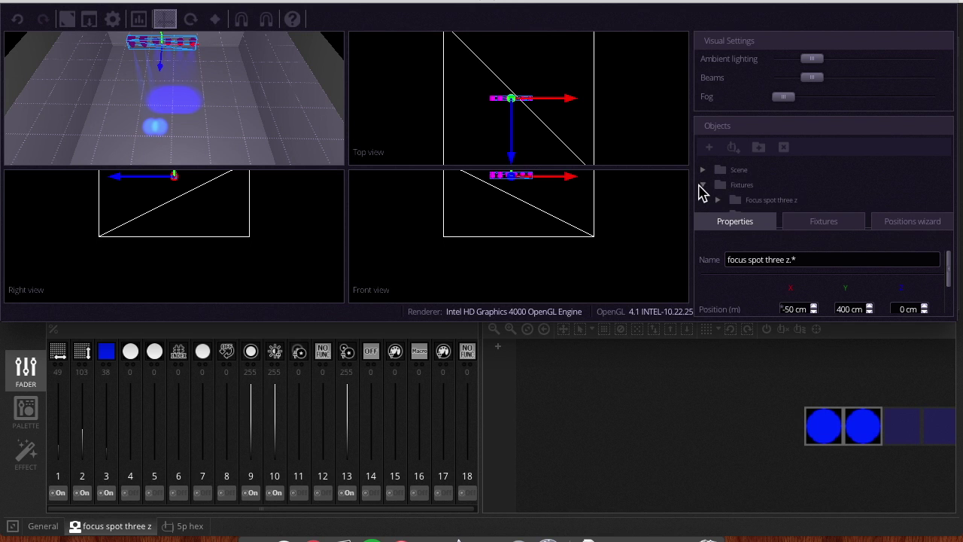
left_click_drag(954, 325, 959, 520)
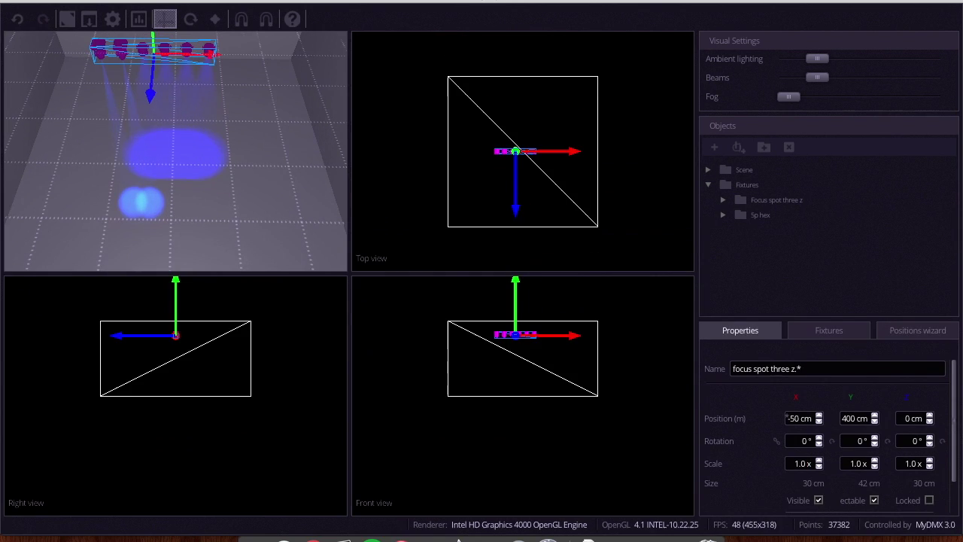
Expand the Focus spot three z and 5p hex folders and select only the two focus spot three z fixtures
left_click(723, 200)
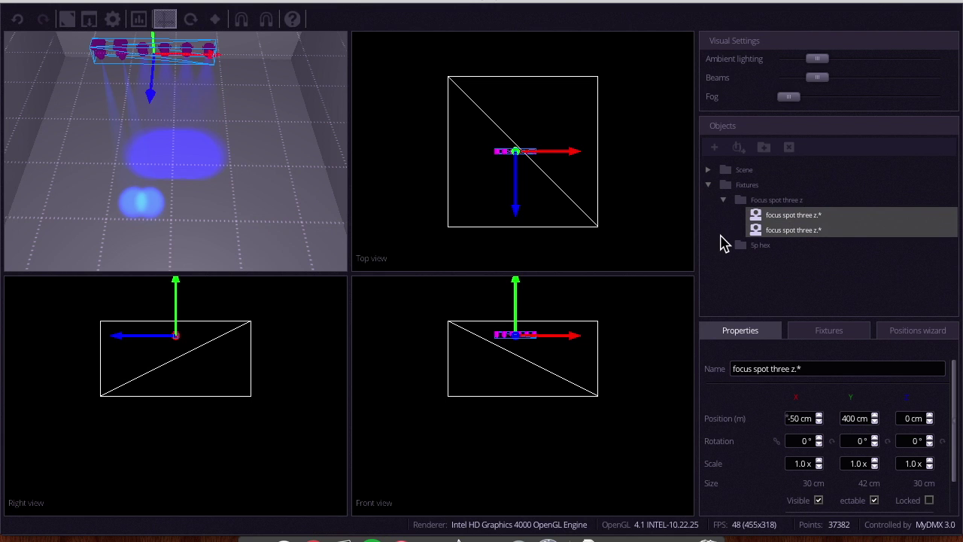
left_click(723, 246)
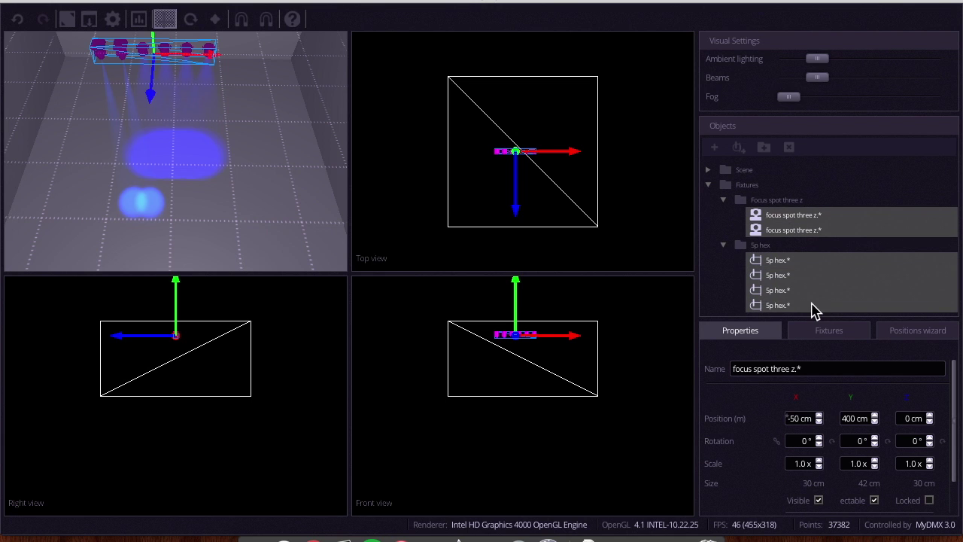
left_click(739, 290)
left_click(750, 216)
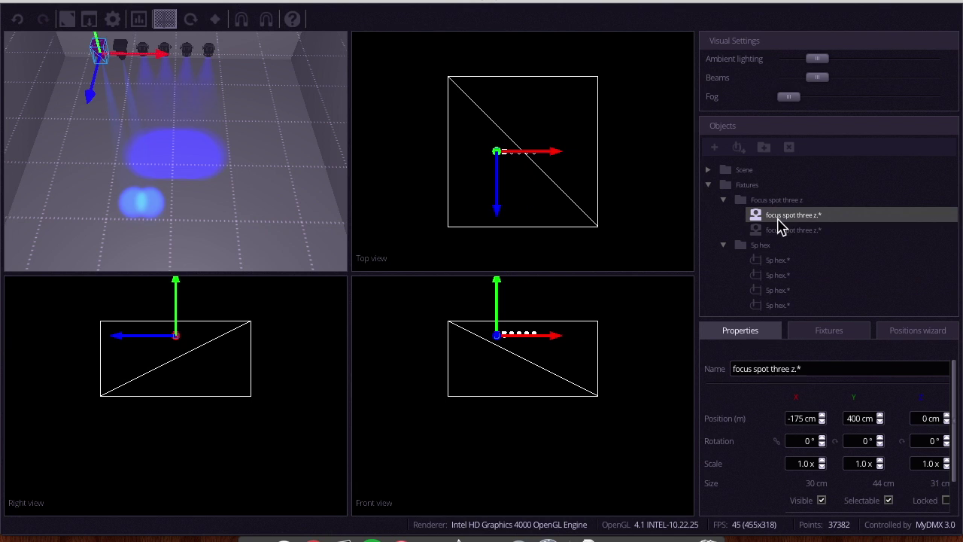
left_click(779, 232, "ctrl")
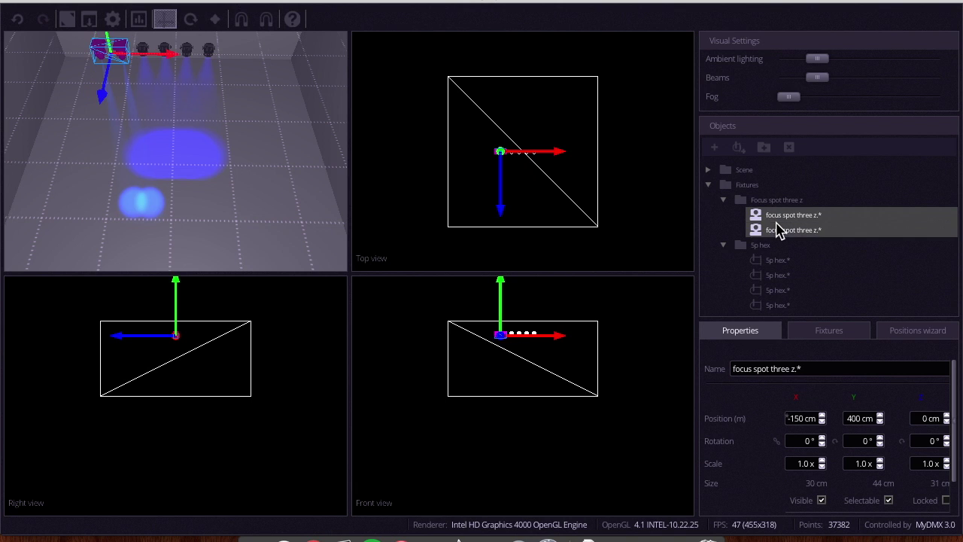
Practise selecting 5p hex fixtures: all four as a range, the first and third together, and the first alone
left_click(773, 260)
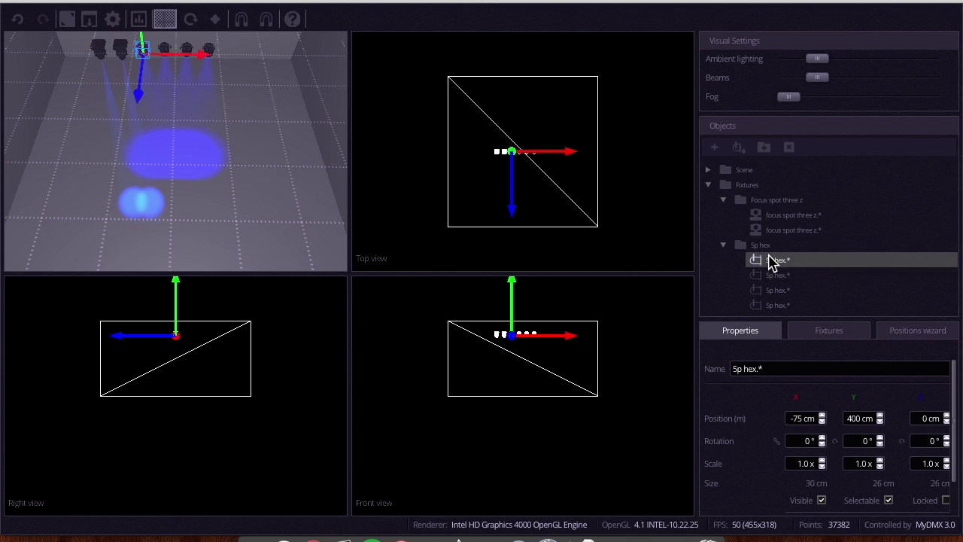
left_click(773, 306, "shift")
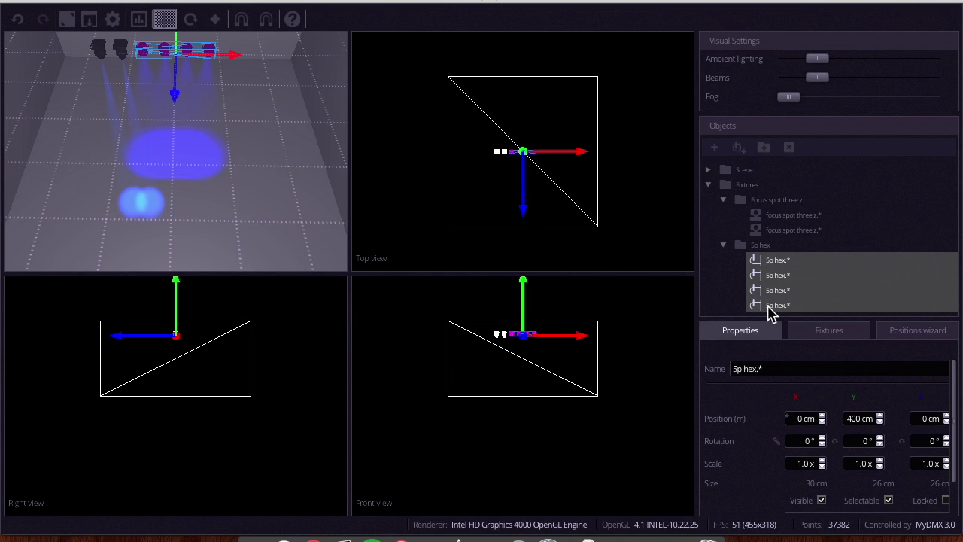
left_click(734, 230)
left_click(771, 261)
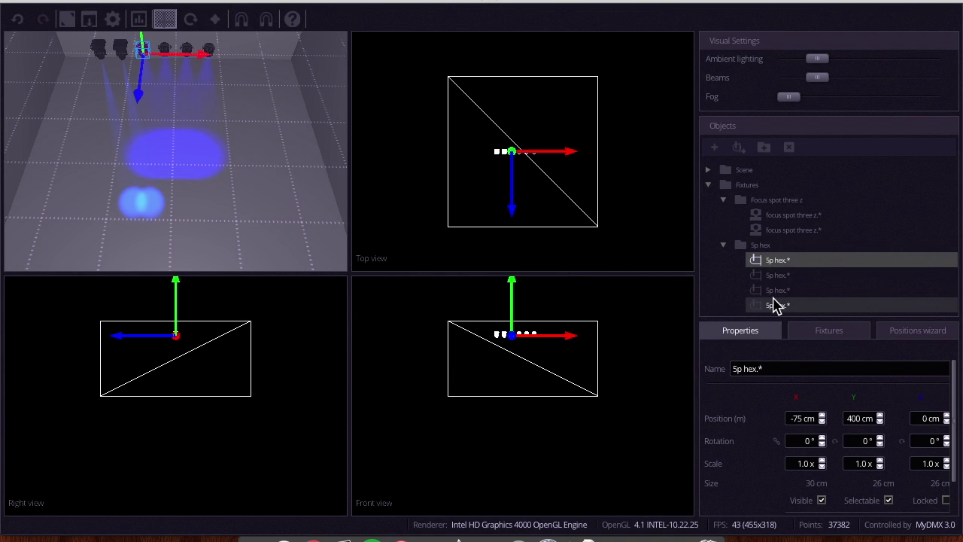
left_click(778, 294, "ctrl")
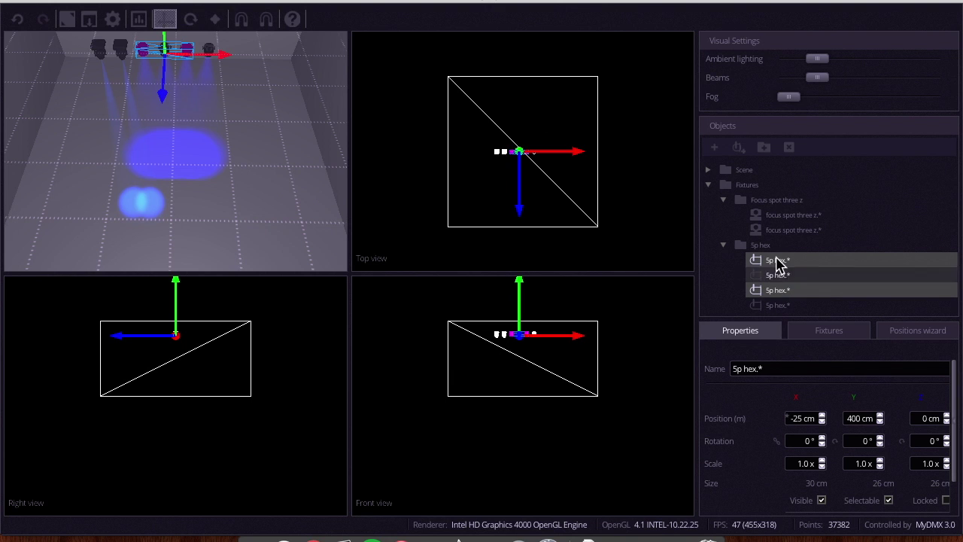
left_click(775, 260)
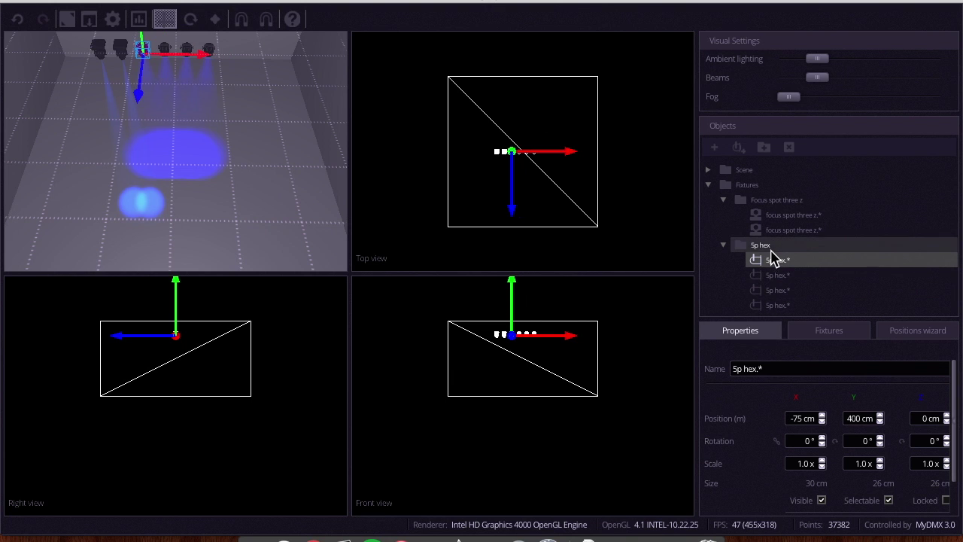
Select the first focus spot three z fixture and move it towards the front of the stage, to about -126 cm on Z
left_click(781, 217)
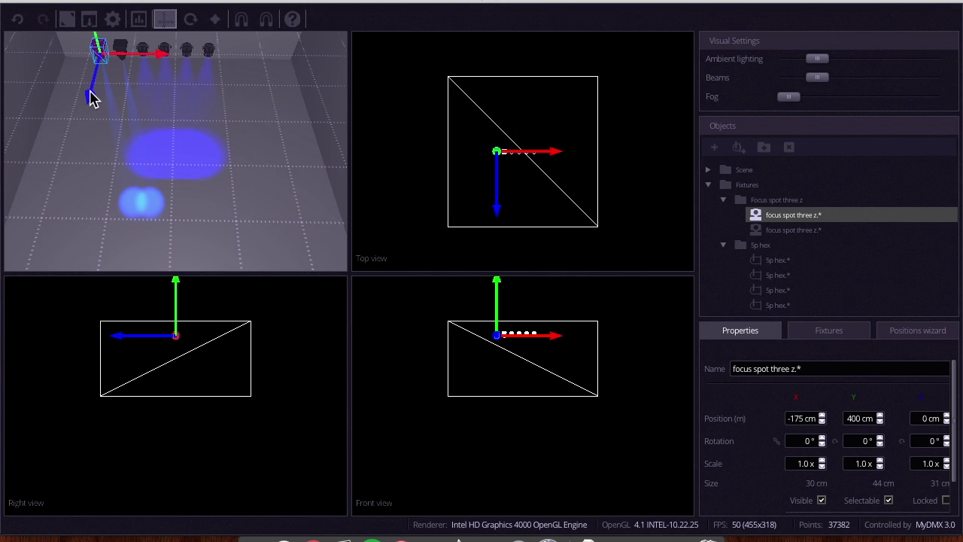
left_click_drag(175, 335, 175, 334)
left_click_drag(91, 88, 95, 91)
Move the second focus spot three z fixture to about -131 cm on Z and about 306 cm on X
left_click(125, 49)
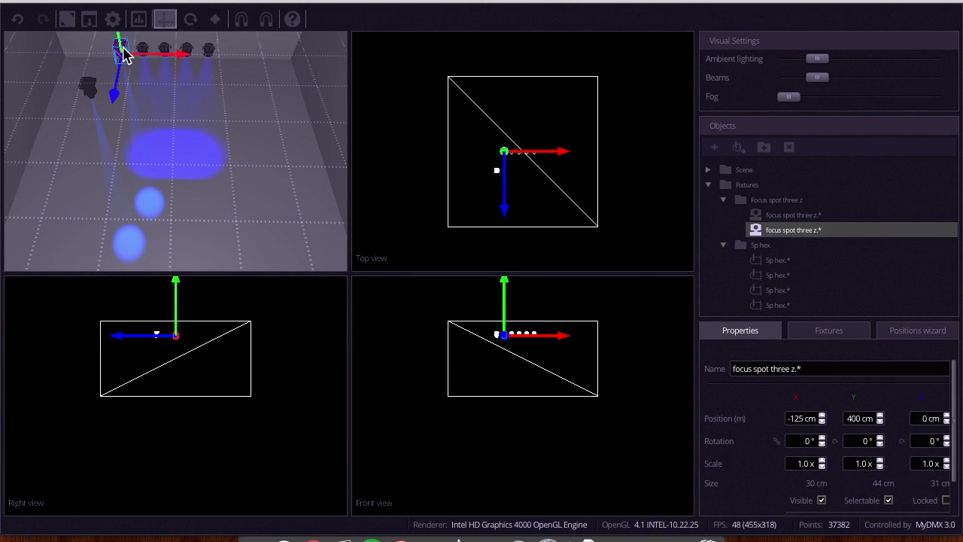
left_click_drag(116, 72, 113, 90)
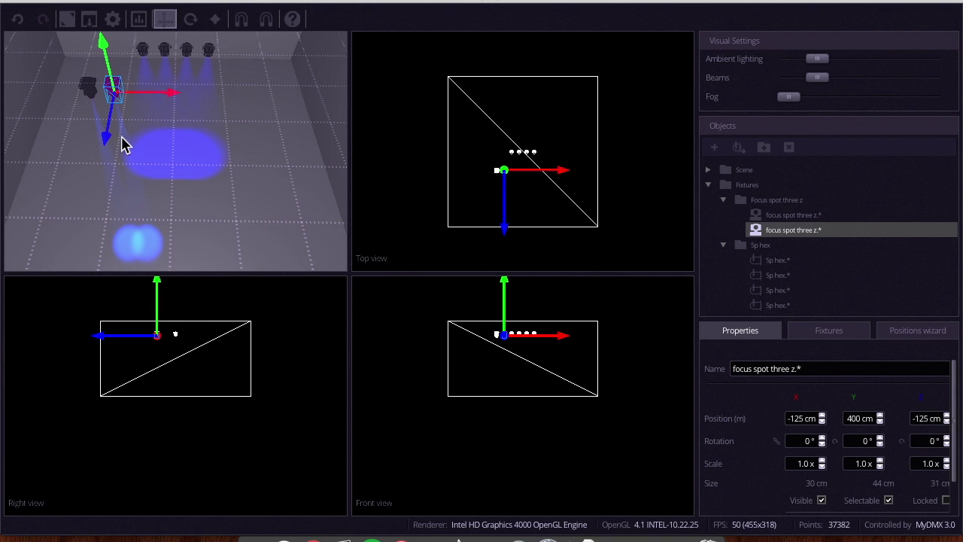
left_click_drag(505, 204, 506, 216)
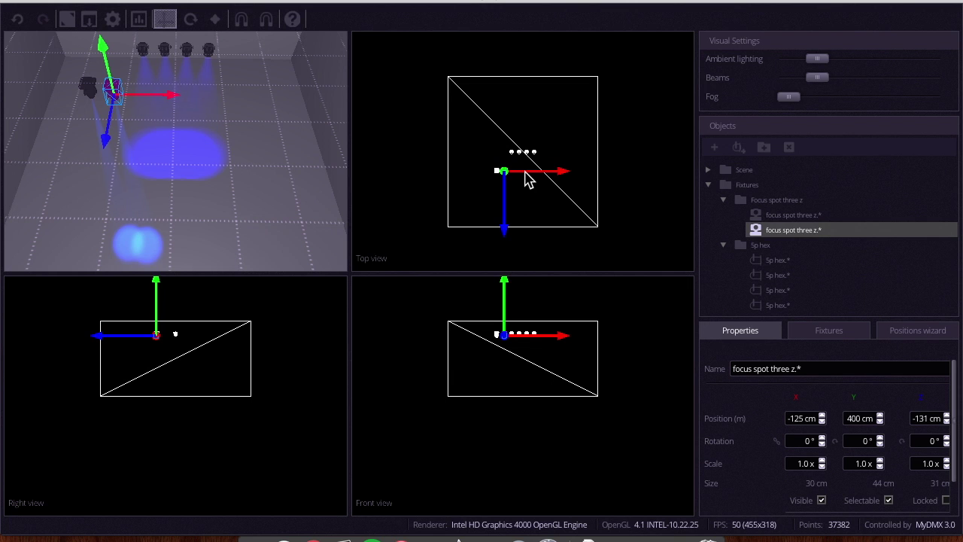
left_click_drag(536, 171, 600, 172)
Move the first focus spot three z fixture outward to about -324 cm on X, opposite the second spot
left_click(496, 171)
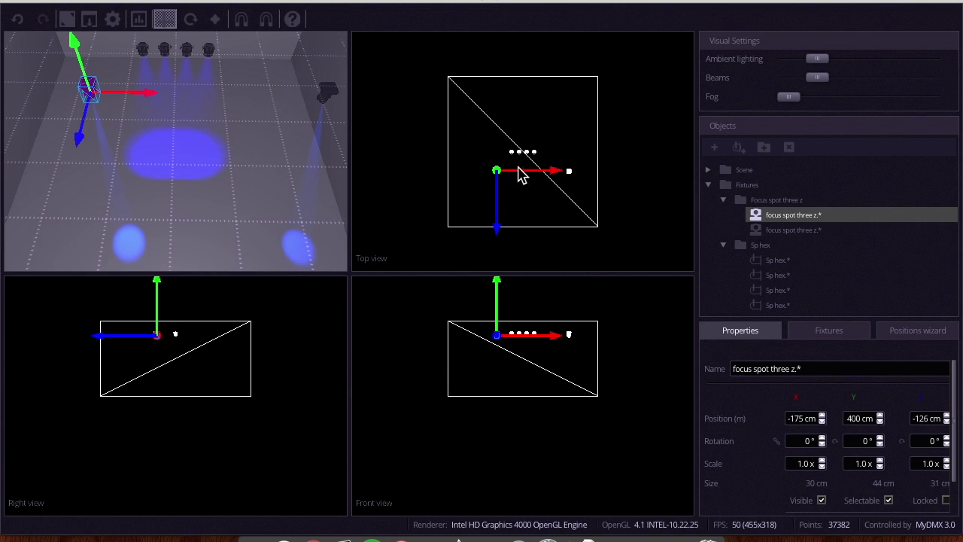
left_click(522, 174)
left_click(513, 178)
left_click_drag(556, 171, 531, 172)
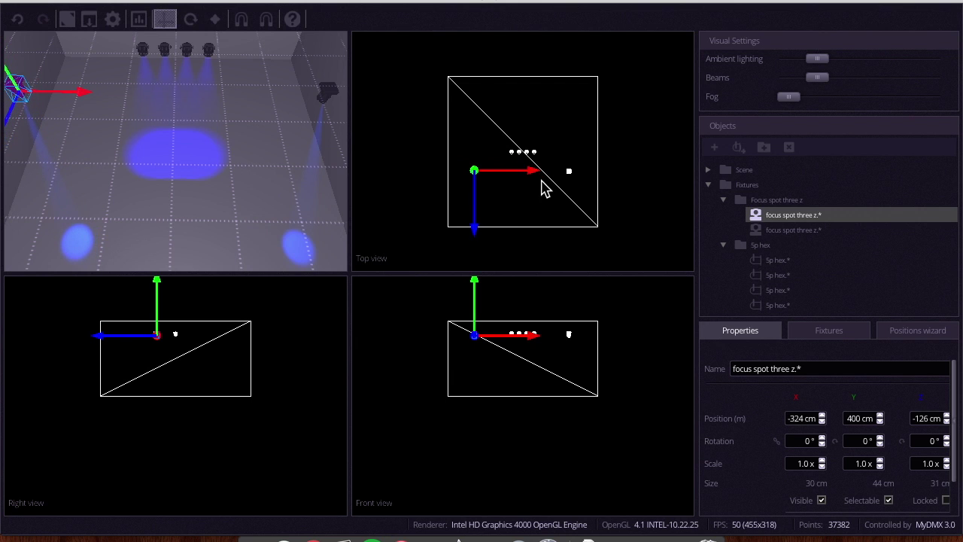
left_click(545, 188)
left_click(328, 93)
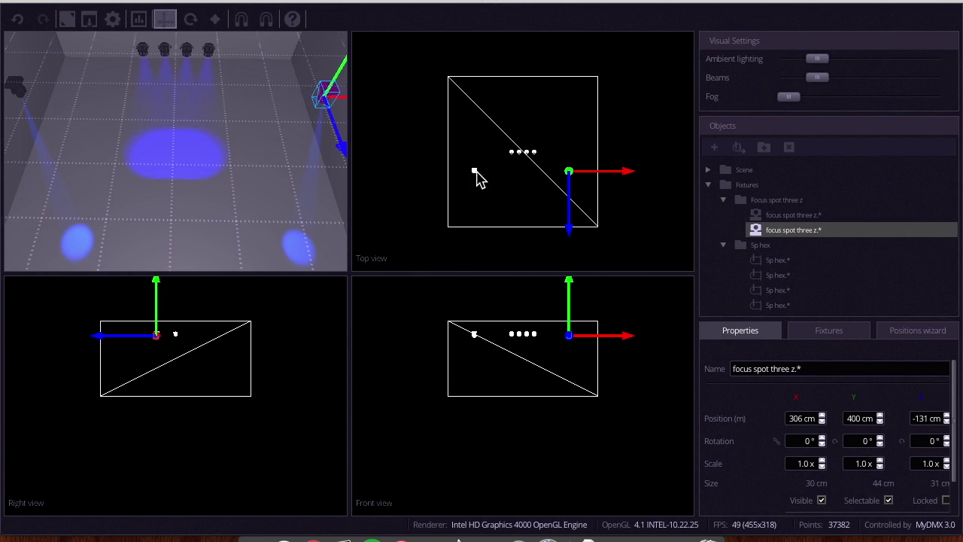
left_click(474, 172)
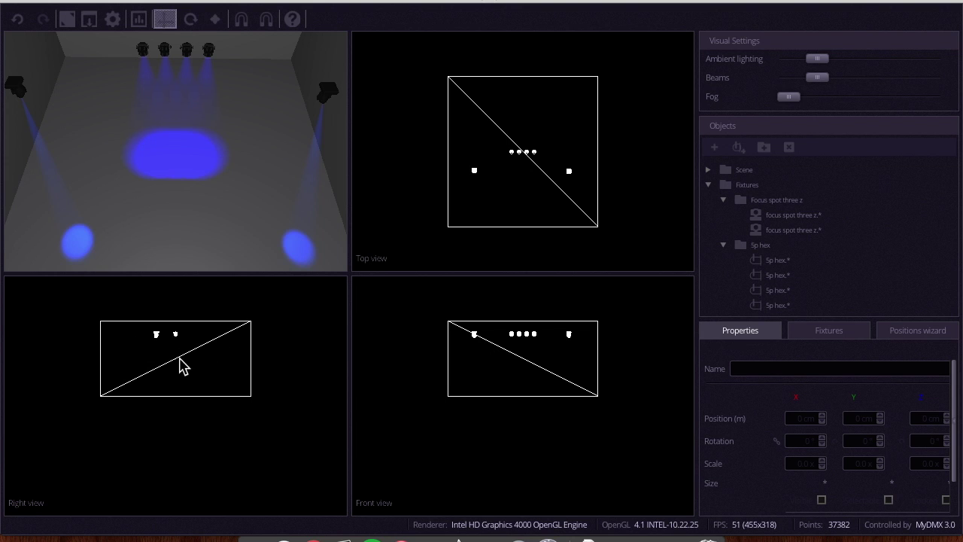
Select all four 5p hex fixtures in the 3D view, move them forward to about -47 cm on Z, and deselect them
left_click(209, 54)
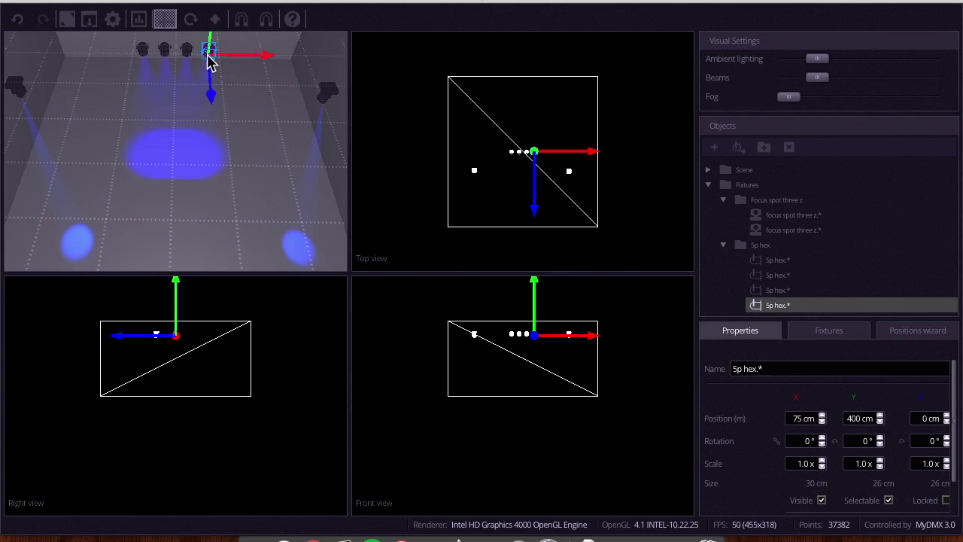
left_click(143, 52, "ctrl")
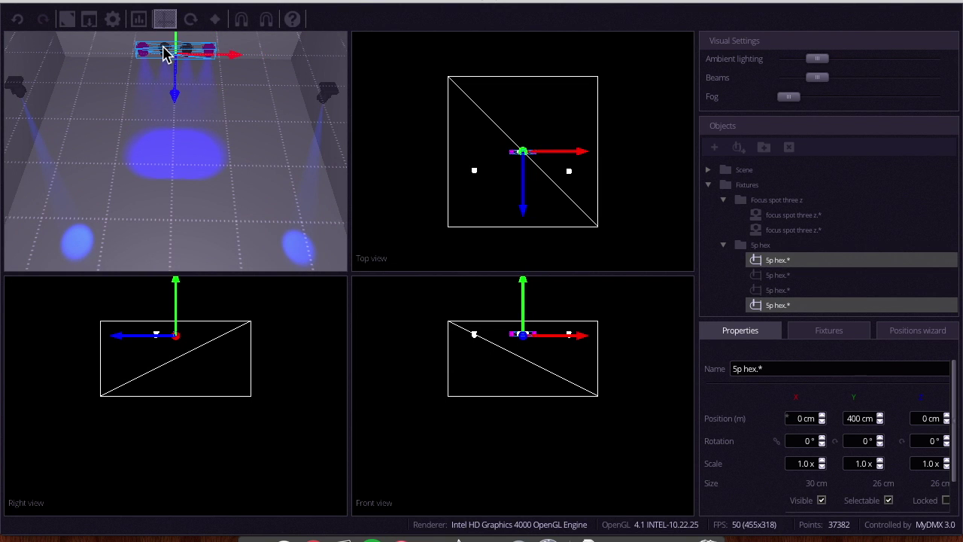
left_click(165, 50, "ctrl")
left_click(186, 53, "ctrl")
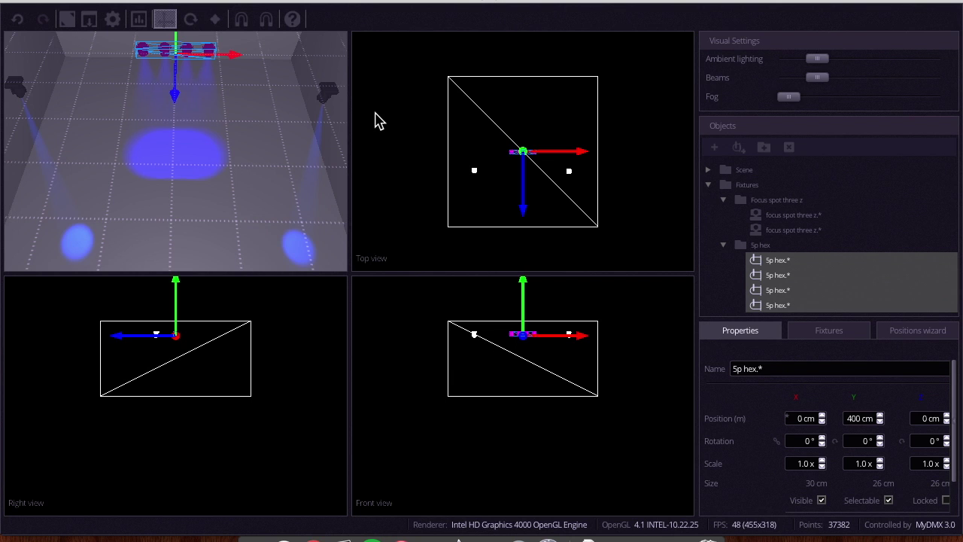
mouse_move(524, 173)
left_mouse_down()
mouse_move(524, 182)
mouse_move(523, 169)
left_mouse_up()
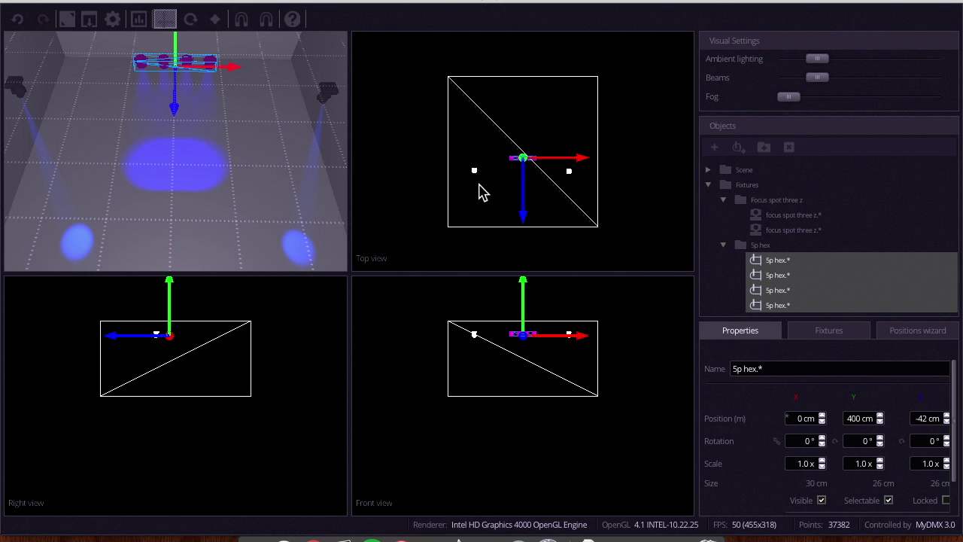
left_click_drag(525, 213, 522, 211)
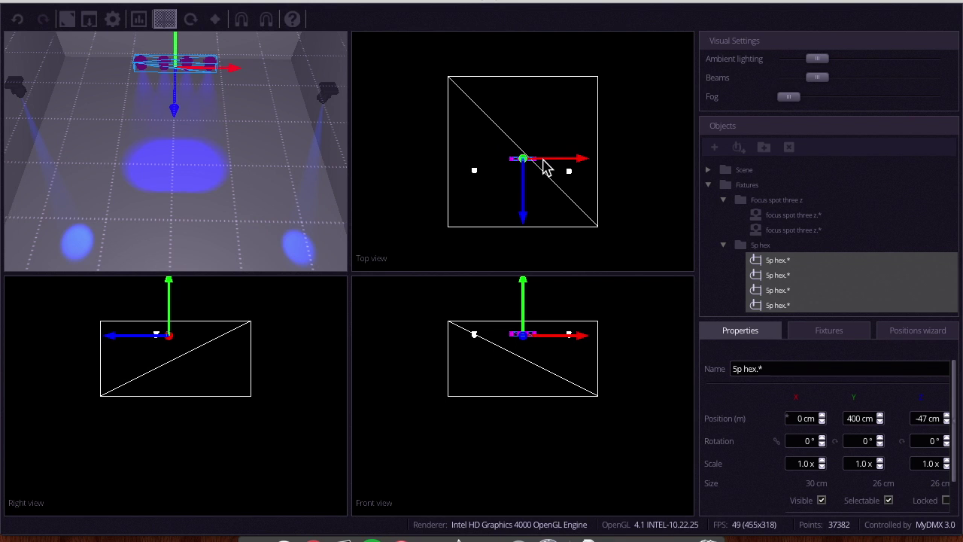
left_click(260, 139)
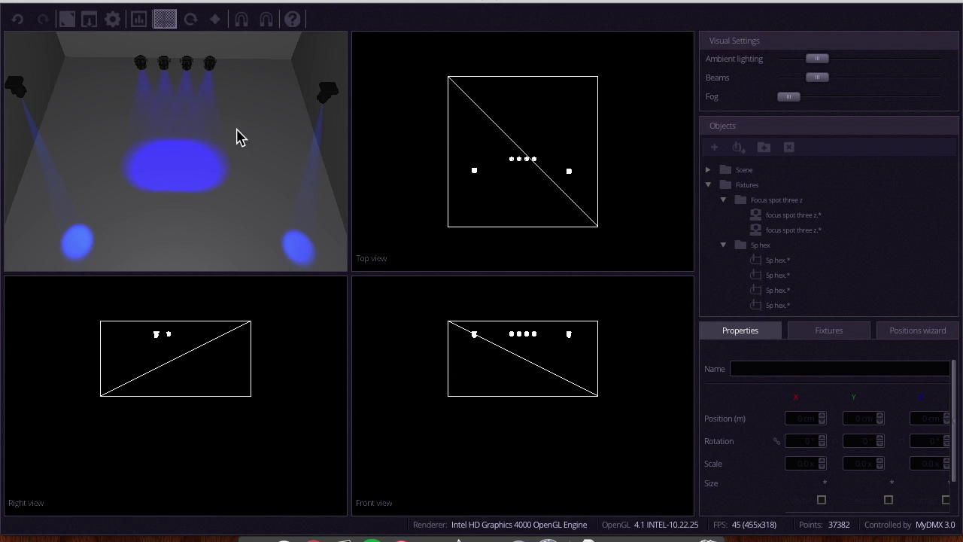
Select all four 5p hex fixtures as a range and rotate them in 45° increments to 315° on X
left_click(794, 264)
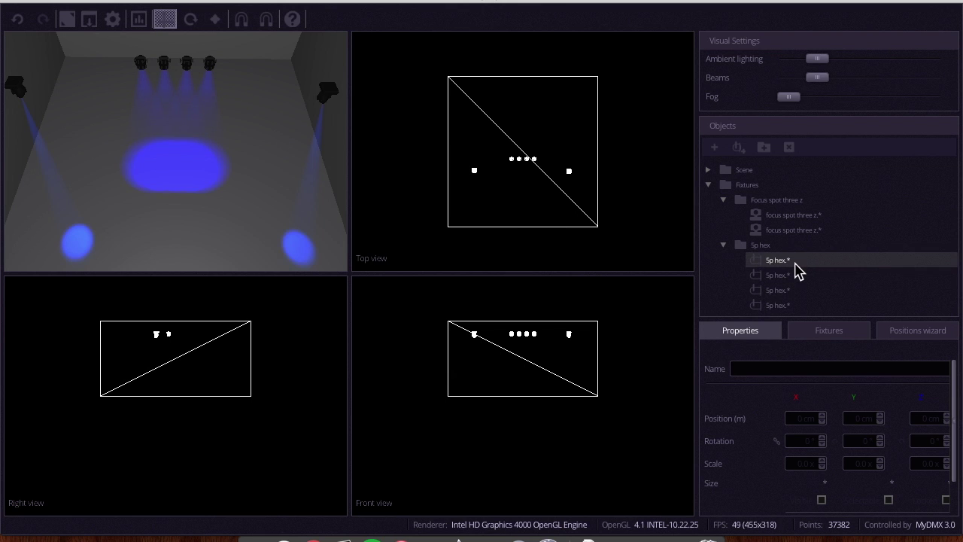
left_click(778, 306, "shift")
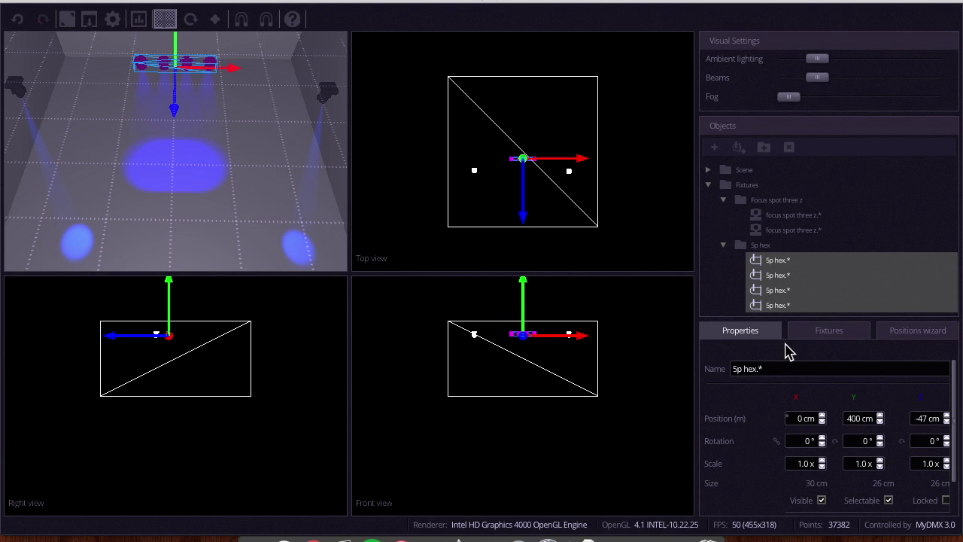
left_click(835, 444)
left_click(836, 444)
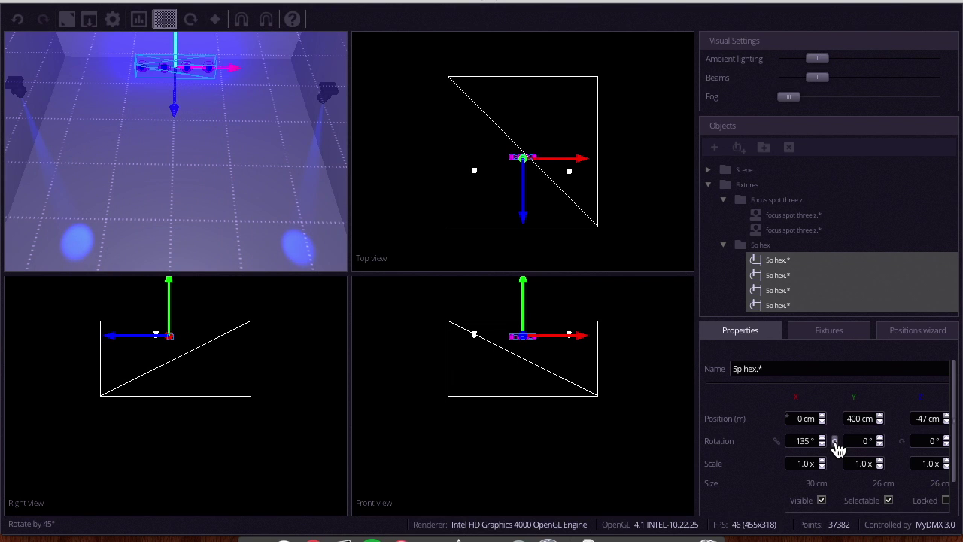
left_click(836, 444)
left_click(836, 444)
left_click(836, 444)
left_click(835, 444)
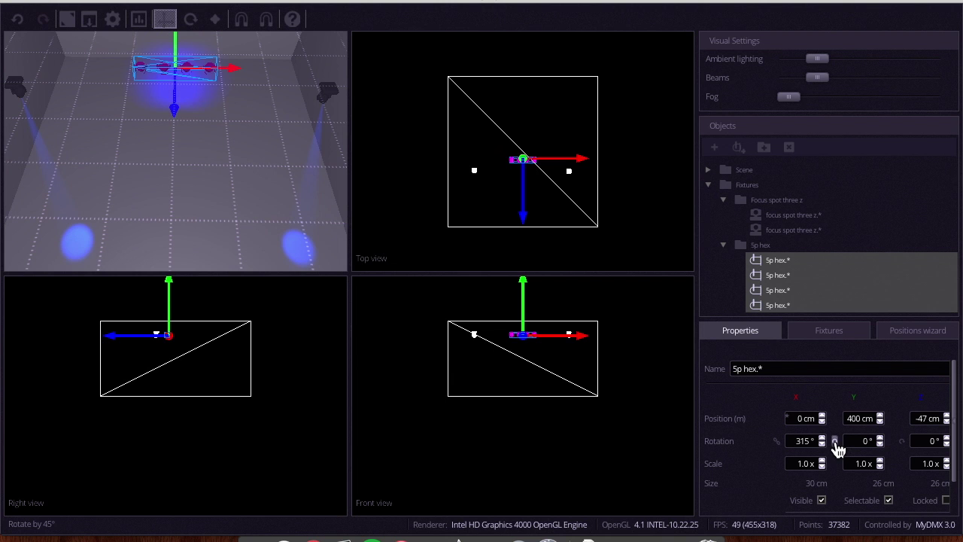
mouse_move(225, 173)
left_mouse_down()
mouse_move(320, 144)
mouse_move(226, 173)
left_mouse_up()
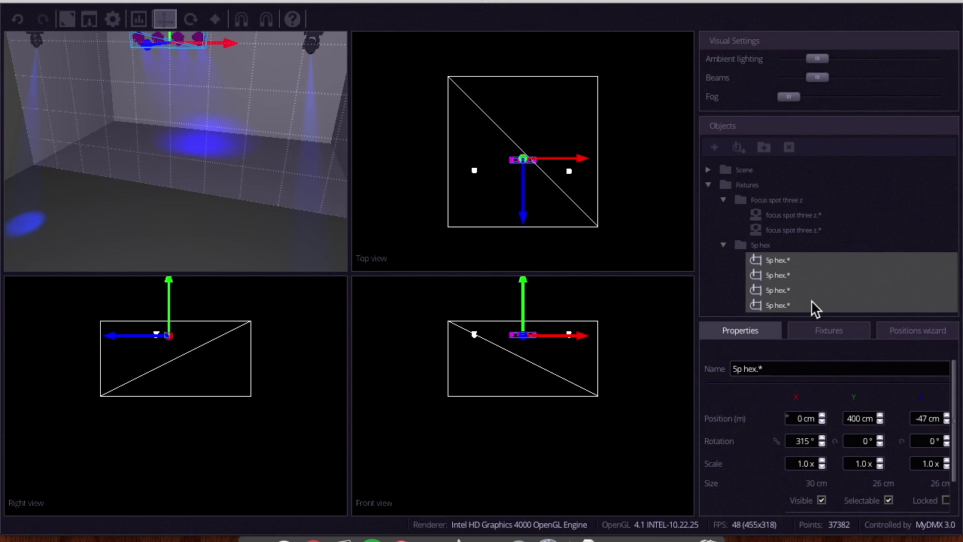
Select only the first and fourth 5p hex fixtures and rotate them to 45° on Y in 45° increments
left_click(785, 276)
left_click(777, 261)
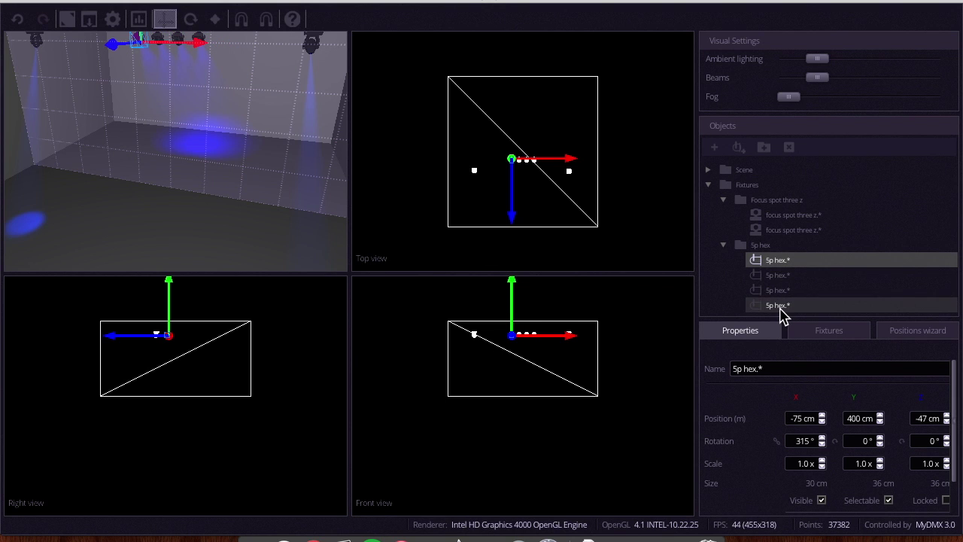
left_click(780, 307, "ctrl")
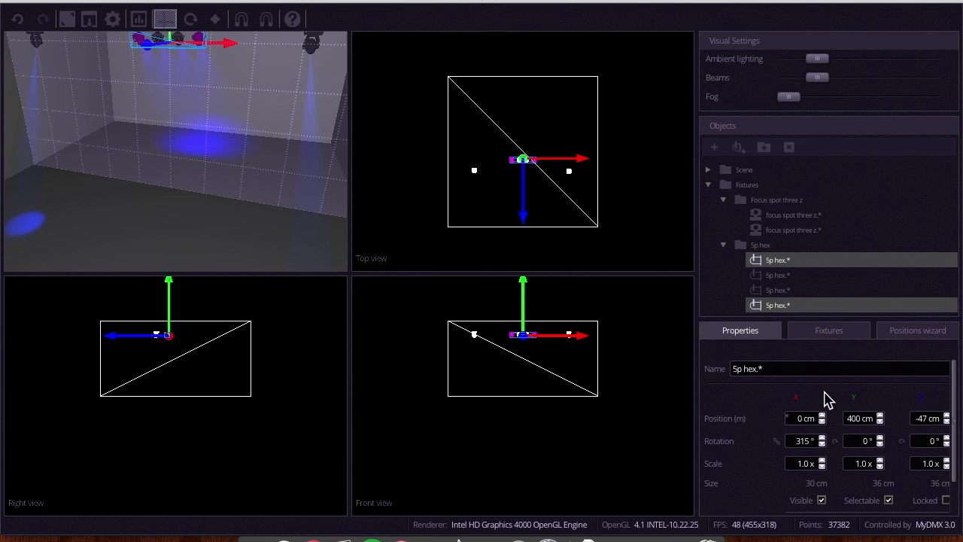
left_click(902, 442)
left_click(902, 442)
left_click(902, 442)
left_click(902, 441)
left_click(902, 441)
left_click(902, 441)
left_click(902, 441)
left_click(902, 441)
left_click(902, 442)
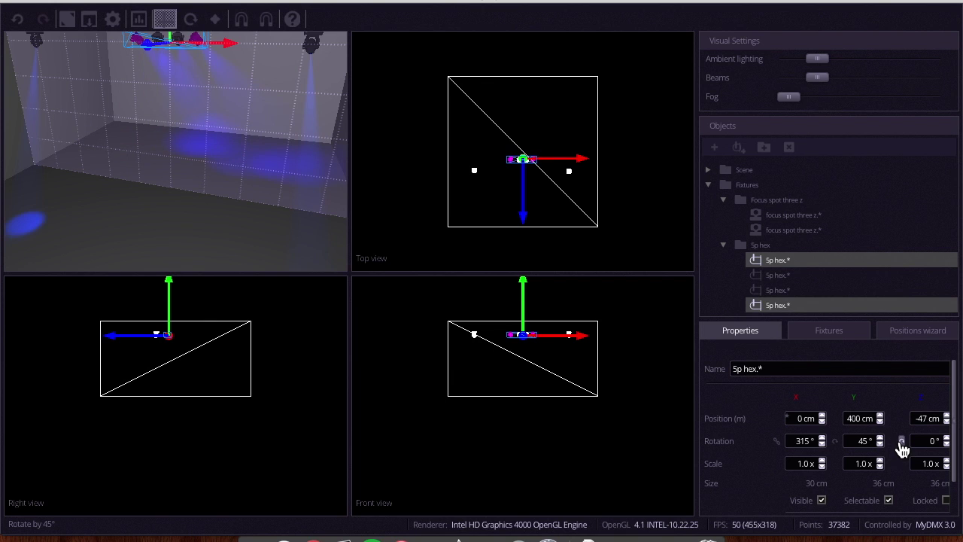
Rotate the first 5p hex fixture alone to 315° on Y in 45° increments and clear the selection
left_click(769, 275)
left_click(775, 263)
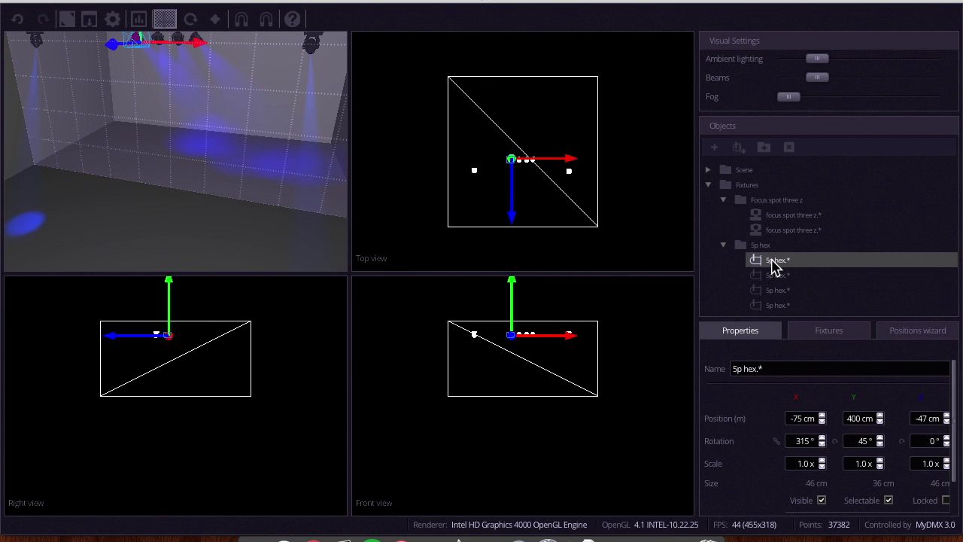
left_click(902, 442)
left_click(901, 442)
left_click(901, 442)
left_click(901, 442)
left_click(901, 441)
left_click(902, 442)
left_click(902, 442)
left_click(901, 442)
left_click(901, 442)
left_click(901, 441)
left_click(902, 441)
left_click(901, 442)
left_click(901, 442)
left_click(901, 442)
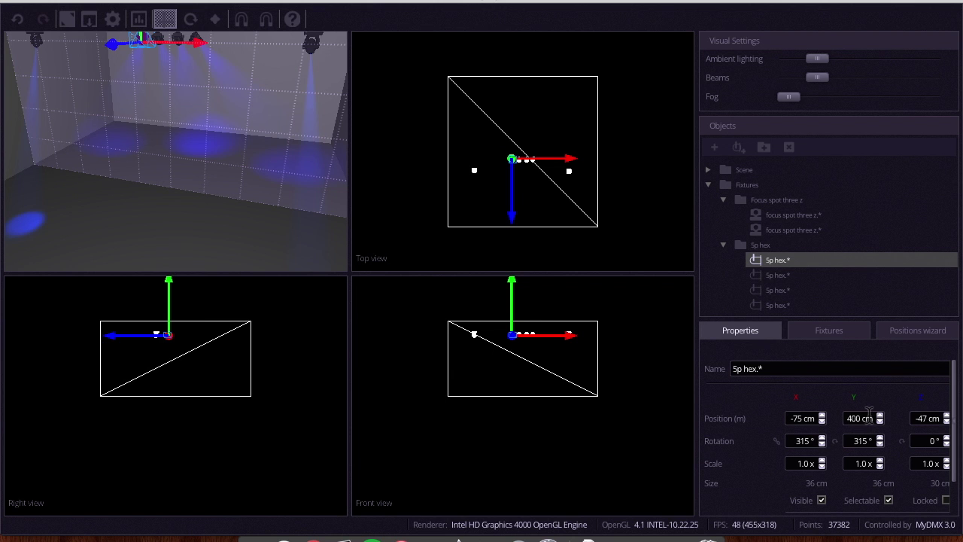
left_click_drag(192, 213, 207, 252)
left_click_drag(181, 105, 178, 93)
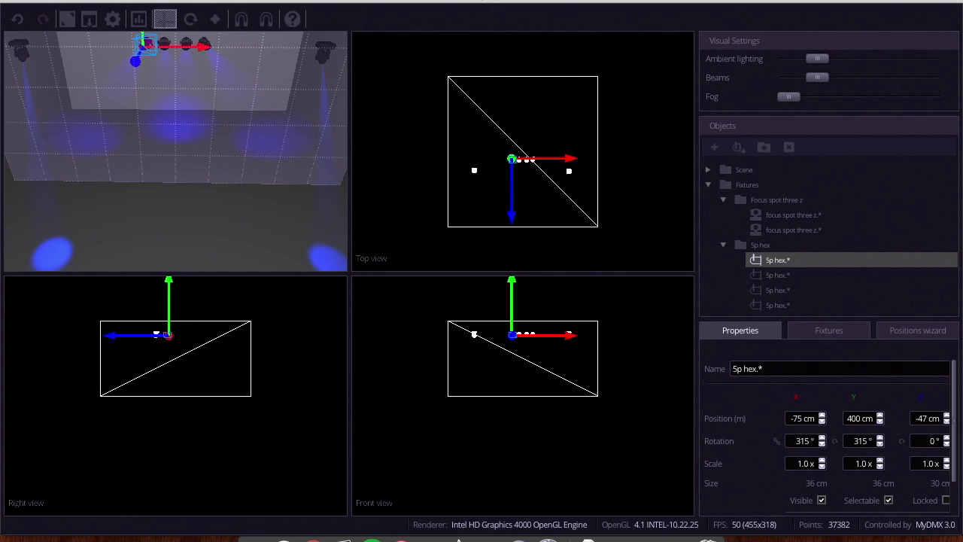
left_click(218, 187)
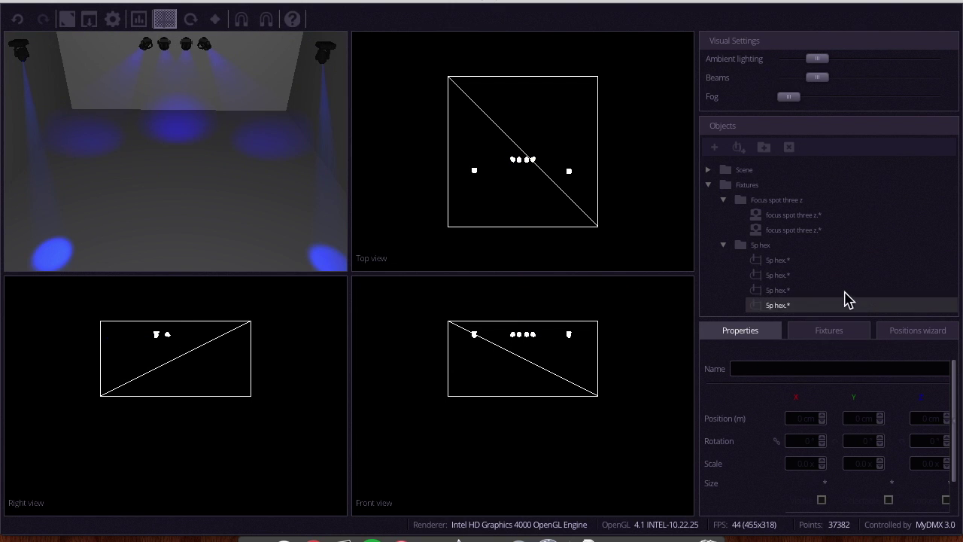
Collapse the 5p hex, Focus spot three z and Fixtures folders in the object list
left_click(724, 245)
left_click(723, 199)
left_click(708, 184)
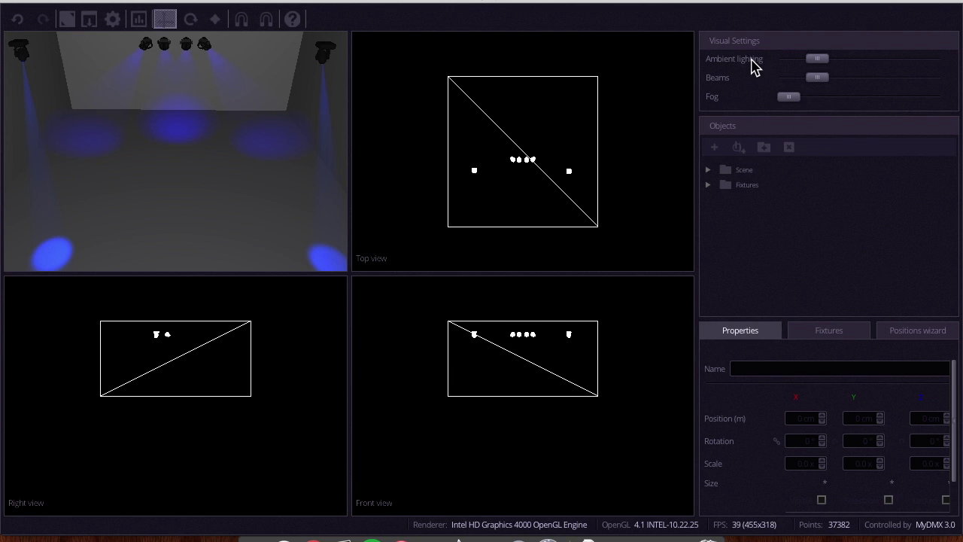
Lower the ambient lighting to about a tenth of its range and raise the beams to about two thirds
left_click_drag(817, 59, 787, 59)
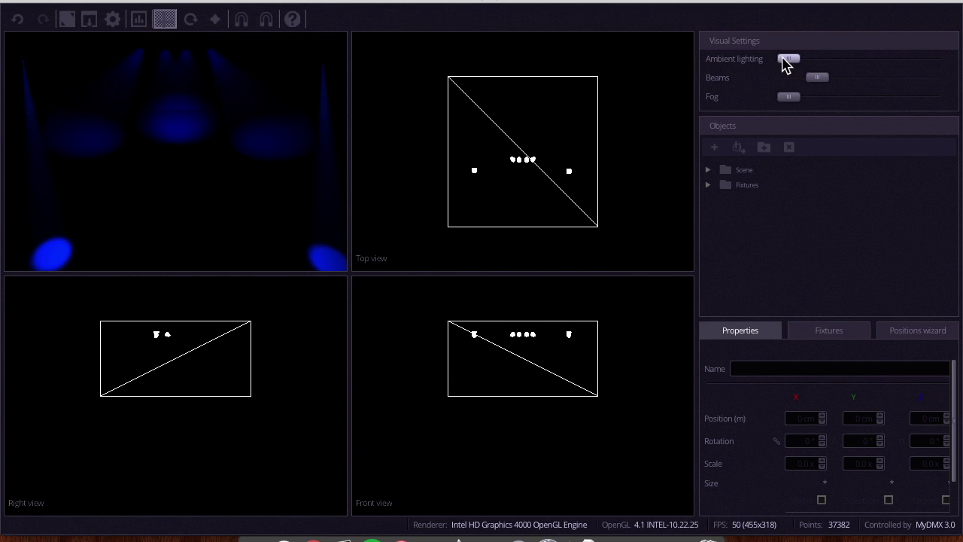
left_click_drag(789, 58, 823, 59)
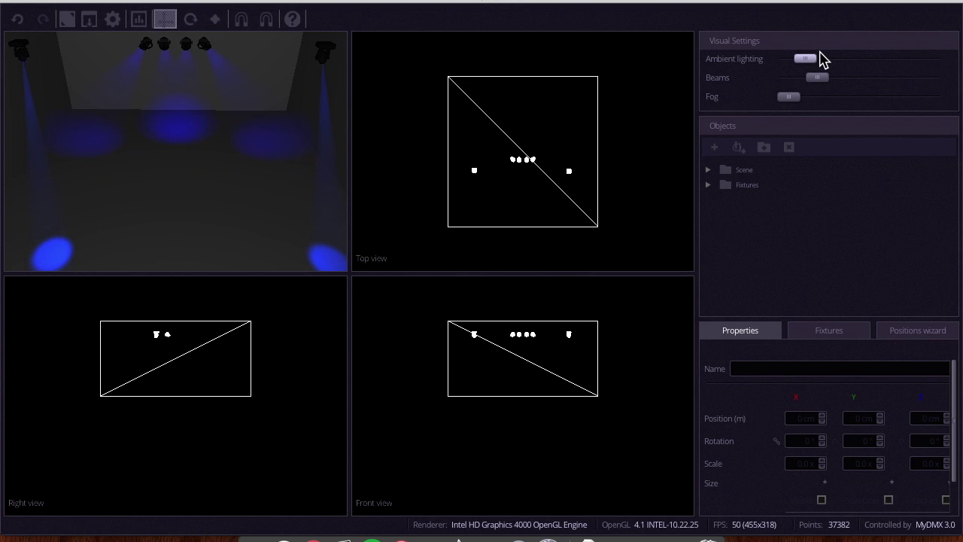
left_click_drag(818, 82, 933, 86)
mouse_move(889, 86)
left_mouse_down()
mouse_move(873, 86)
mouse_move(884, 91)
left_mouse_up()
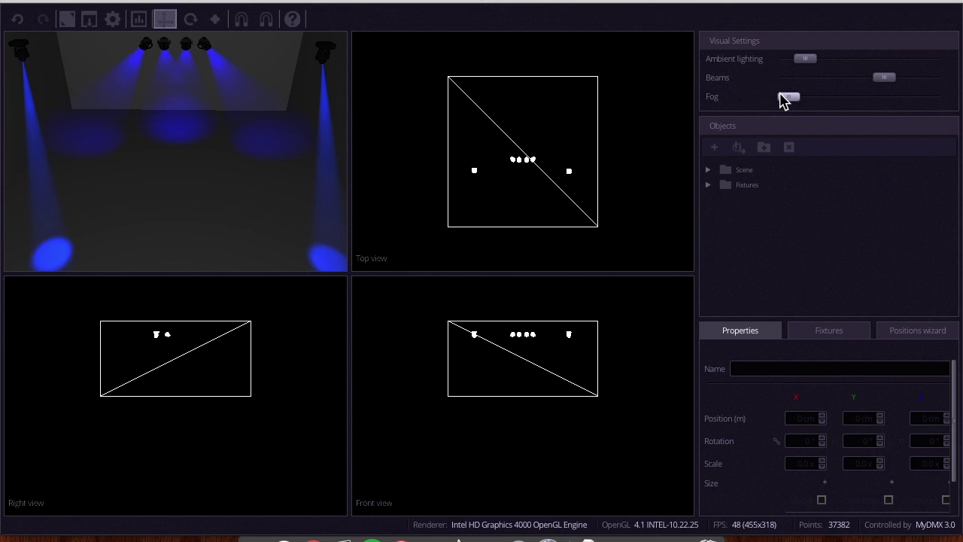
Raise the fog to its maximum and bring it back down to about two thirds of its range
left_click_drag(789, 98, 954, 107)
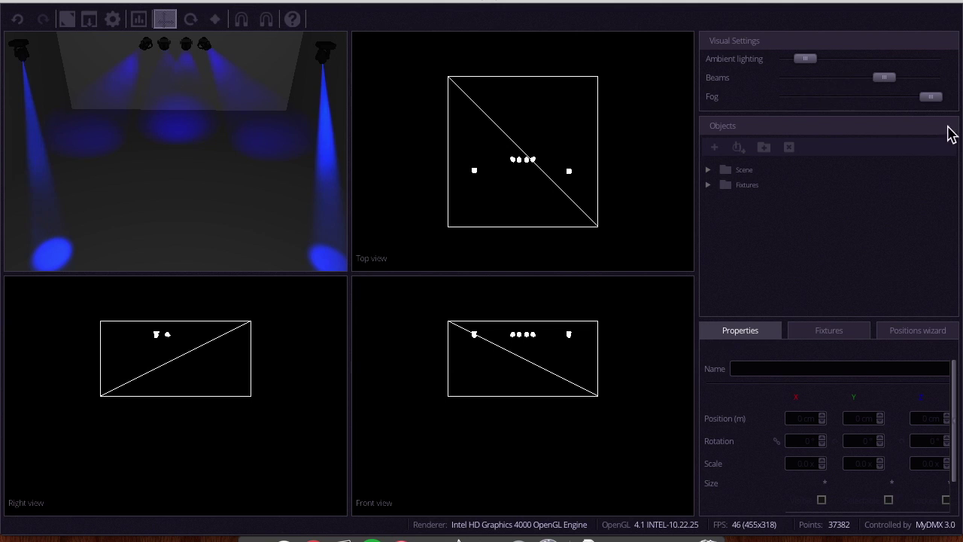
left_click_drag(932, 98, 956, 99)
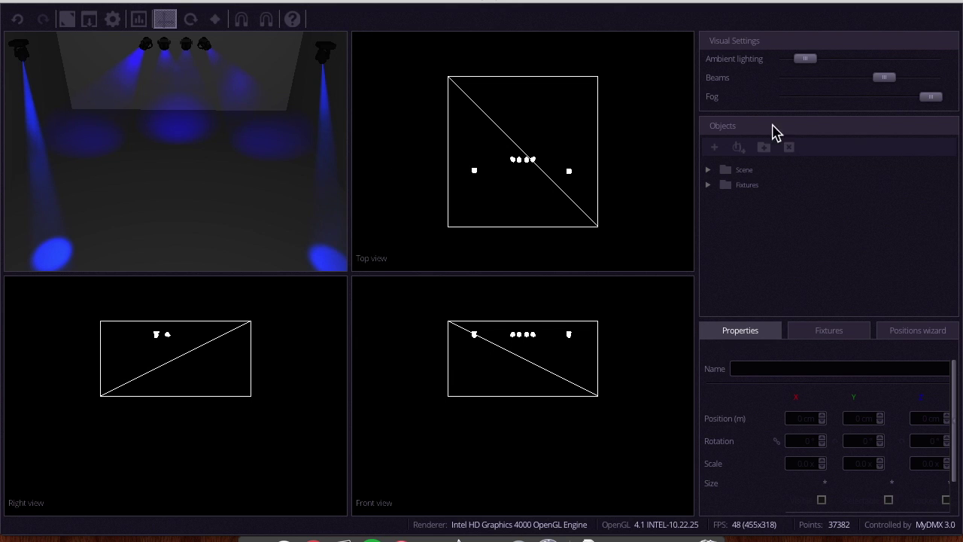
left_click_drag(925, 100, 877, 98)
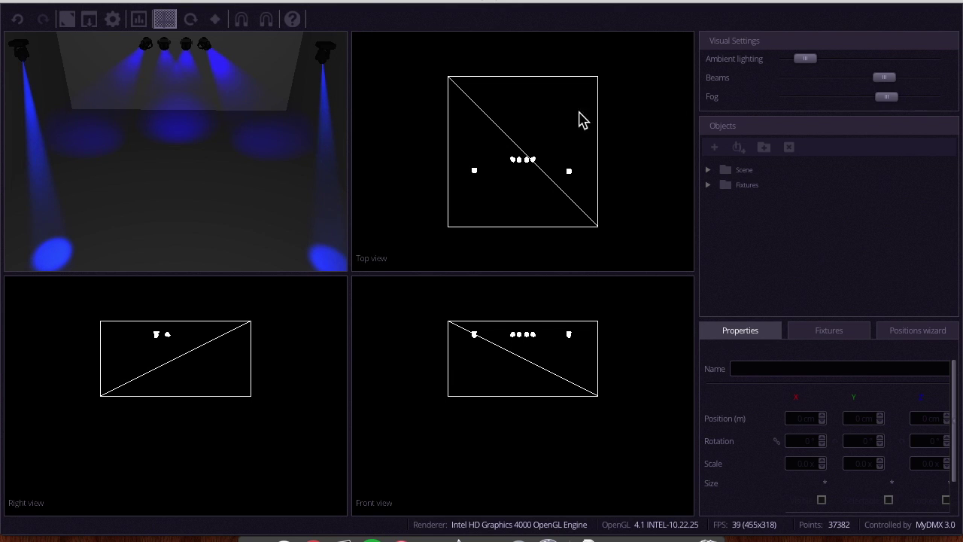
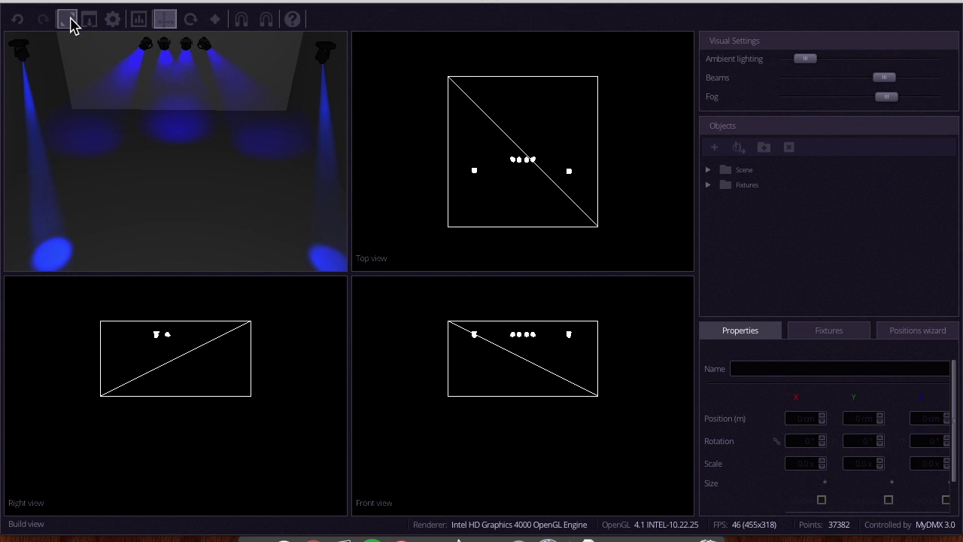
Show only the 3D view and shrink and move the visualizer window to uncover the controller's scene list and faders
left_click(71, 21)
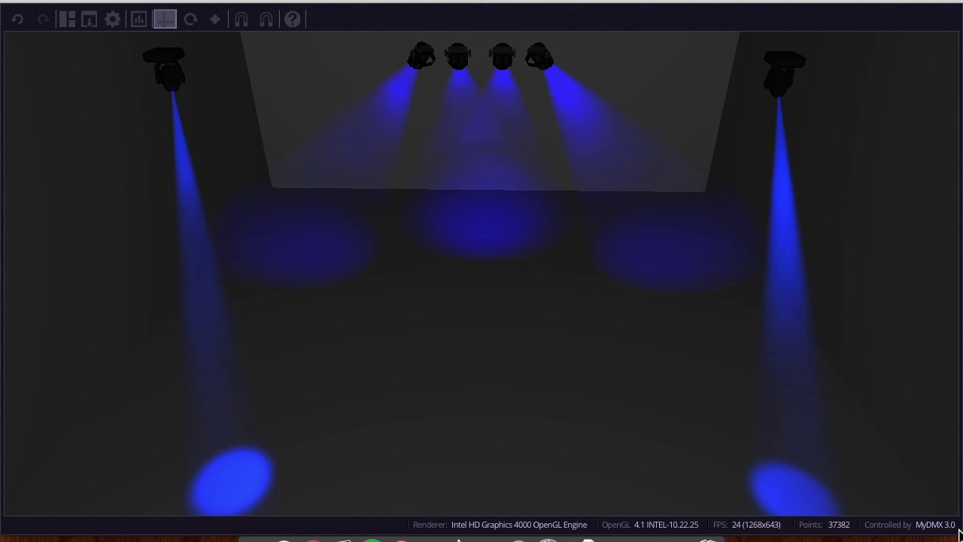
left_click_drag(957, 531, 958, 313)
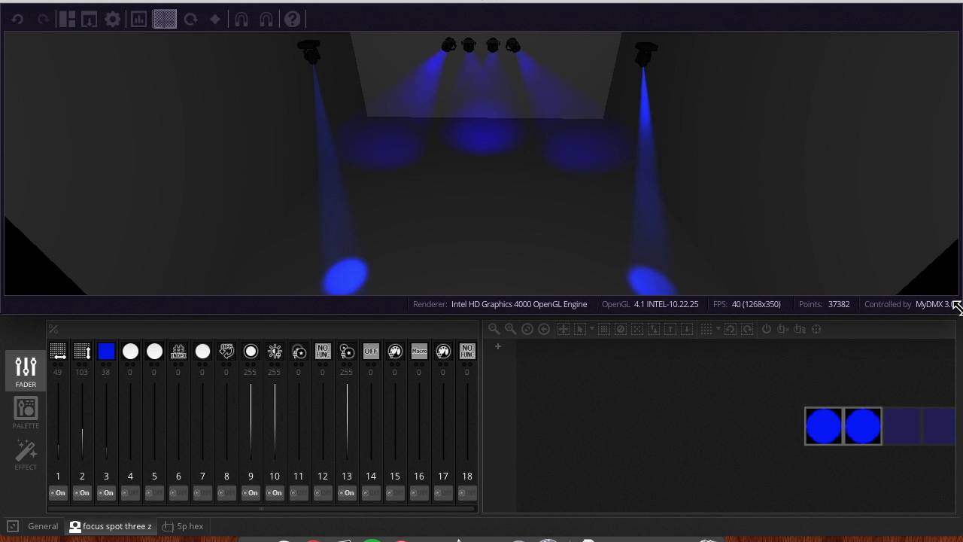
left_click_drag(952, 310, 862, 314)
left_click_drag(697, 11, 796, 5)
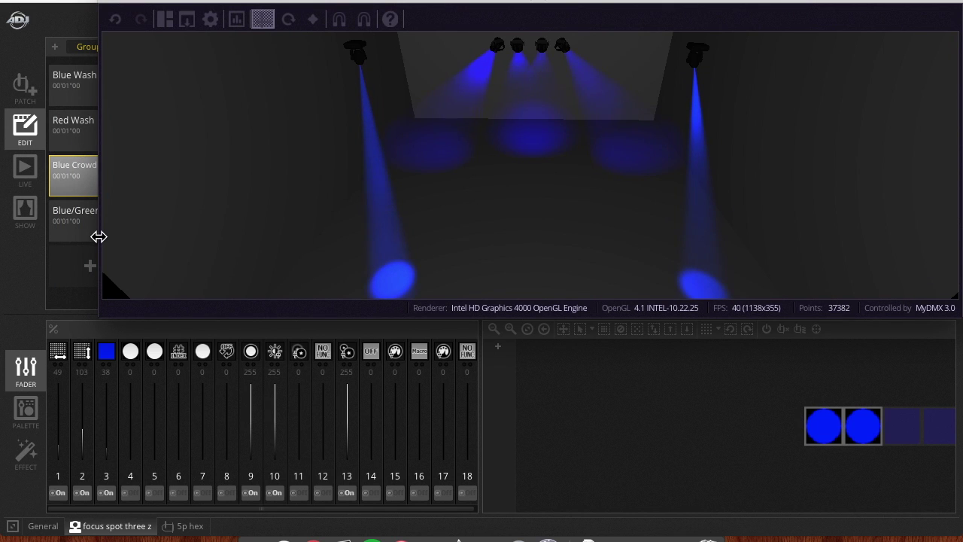
Preview the Blue Wash, Red Wash, Blue Crowd and Blue/Green scenes in the 3D view
left_click(81, 90)
left_click(85, 147)
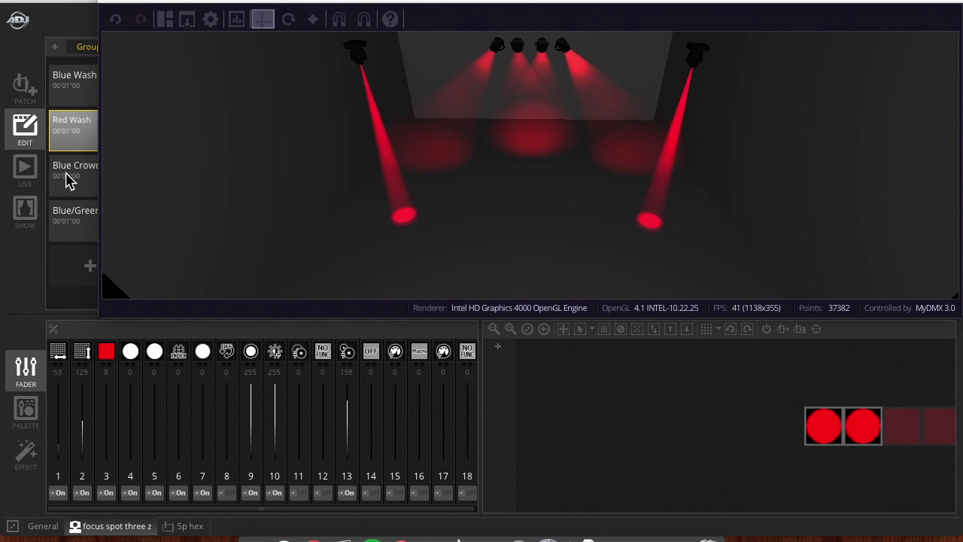
left_click(65, 178)
left_click(67, 216)
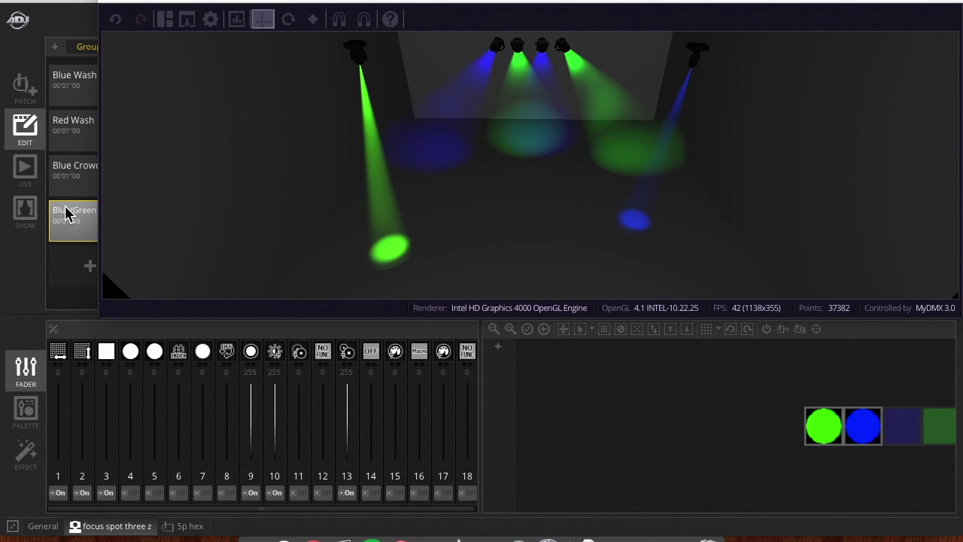
In the Blue Wash scene, select both focus spots and set their pan to 127 and tilt to 65
left_click(78, 92)
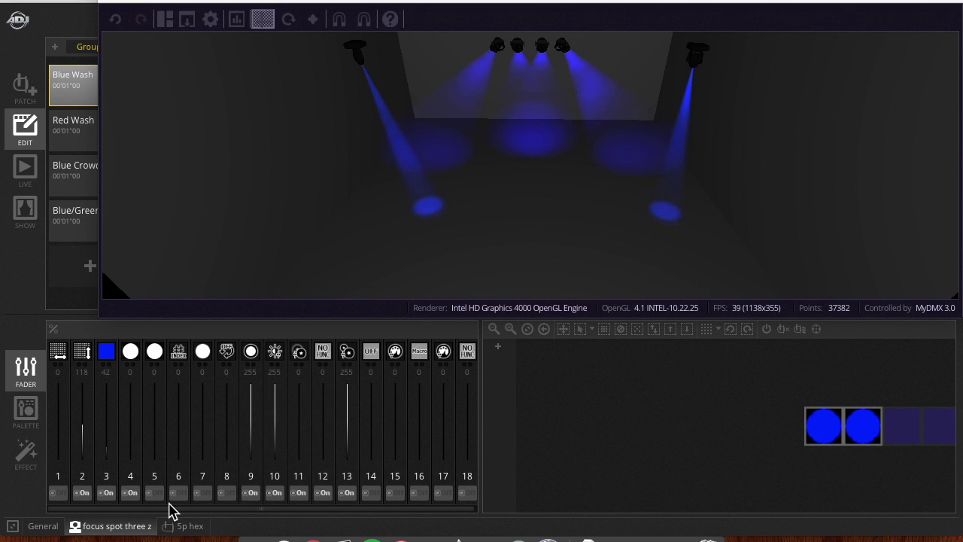
left_click_drag(835, 434, 876, 425)
left_click_drag(82, 413, 56, 427)
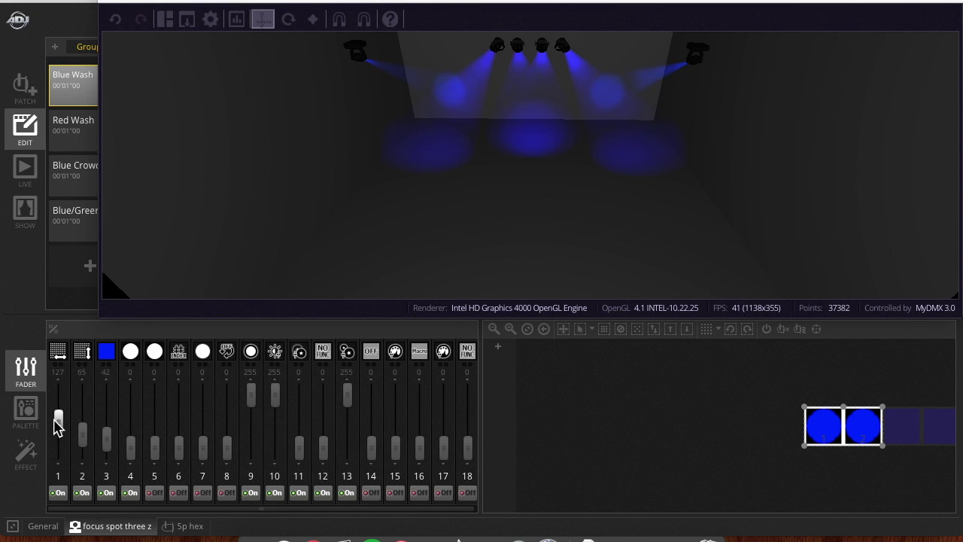
In the Red Wash scene, set the two focus spots' pan to 200 and tilt to 179
left_click(73, 122)
left_click(61, 449)
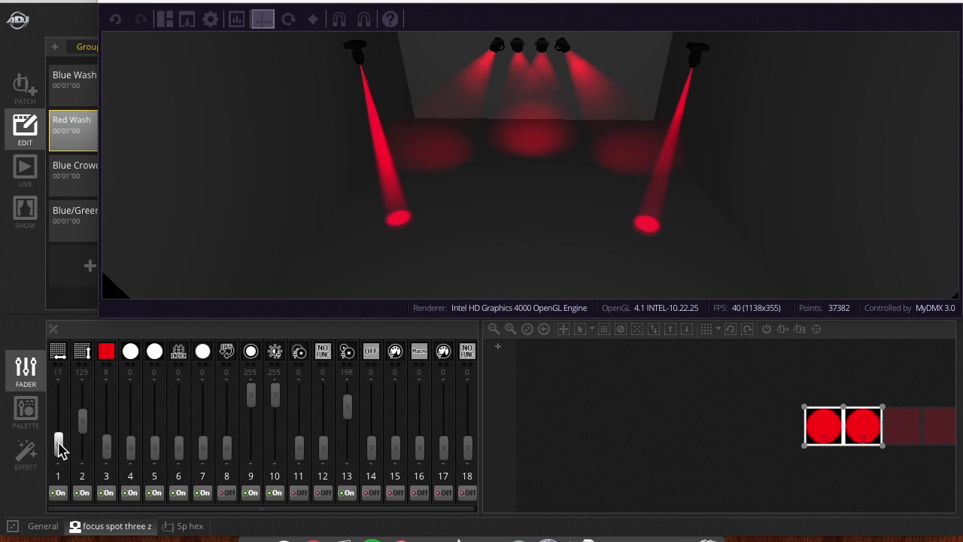
left_click_drag(60, 450, 58, 380)
left_click(82, 426)
mouse_move(82, 426)
left_mouse_down()
mouse_move(82, 393)
mouse_move(82, 415)
left_mouse_up()
left_click_drag(58, 393, 58, 413)
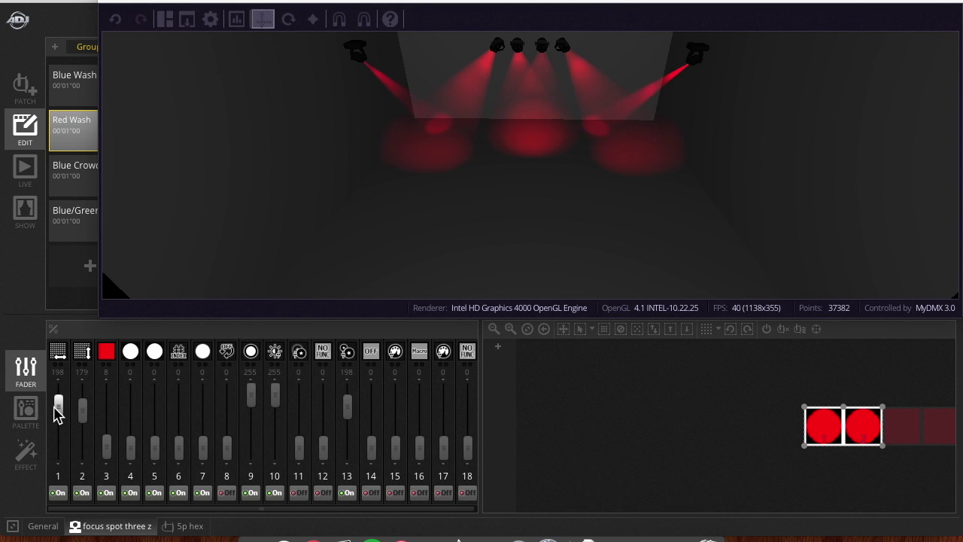
left_click_drag(57, 412, 57, 411)
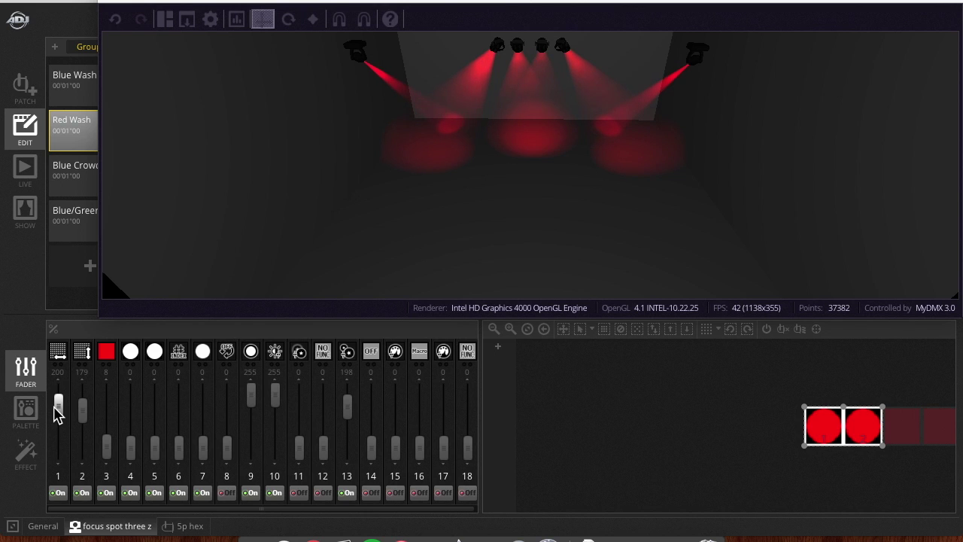
Look at the 5p hex faders, return to the focus spots, and set their Blue Crowd pan to 53 and tilt to 84
left_click(180, 527)
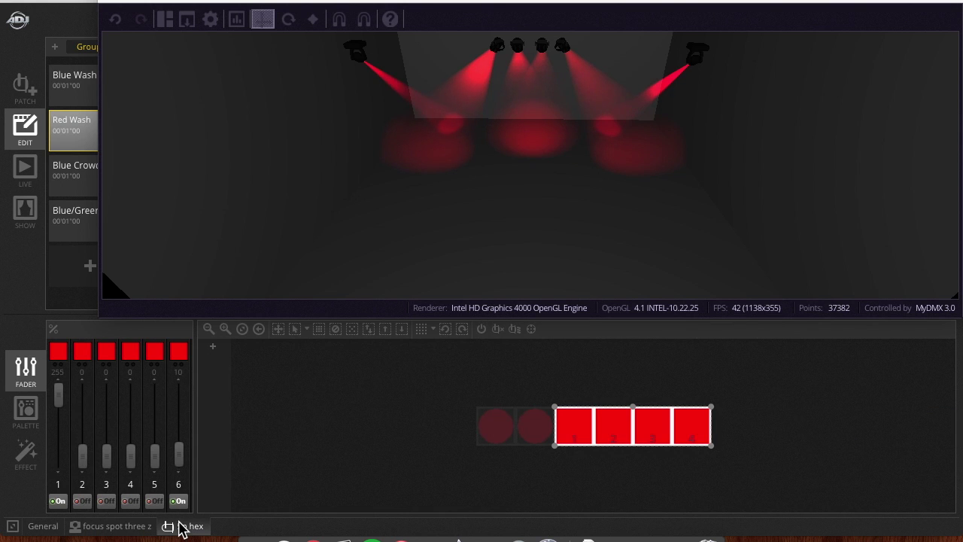
left_click(121, 528)
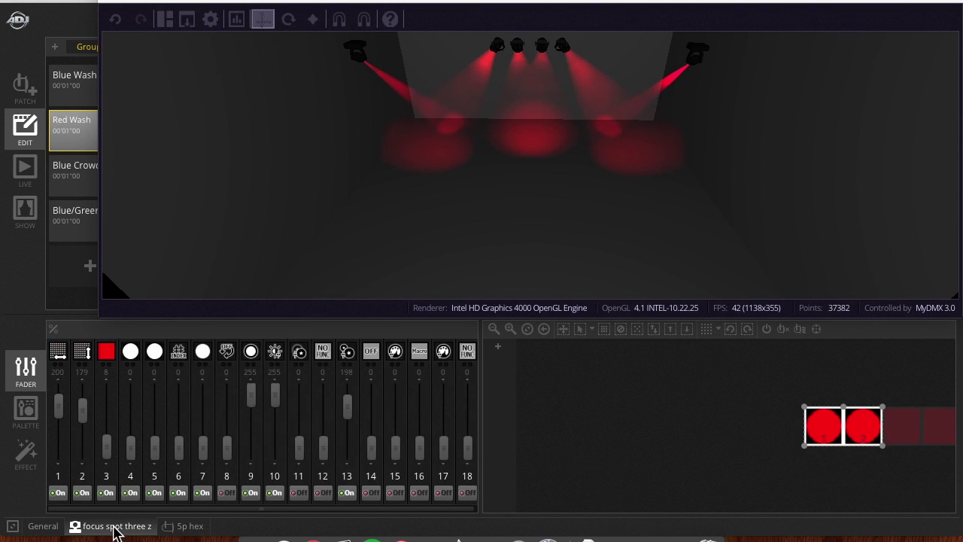
left_click(81, 185)
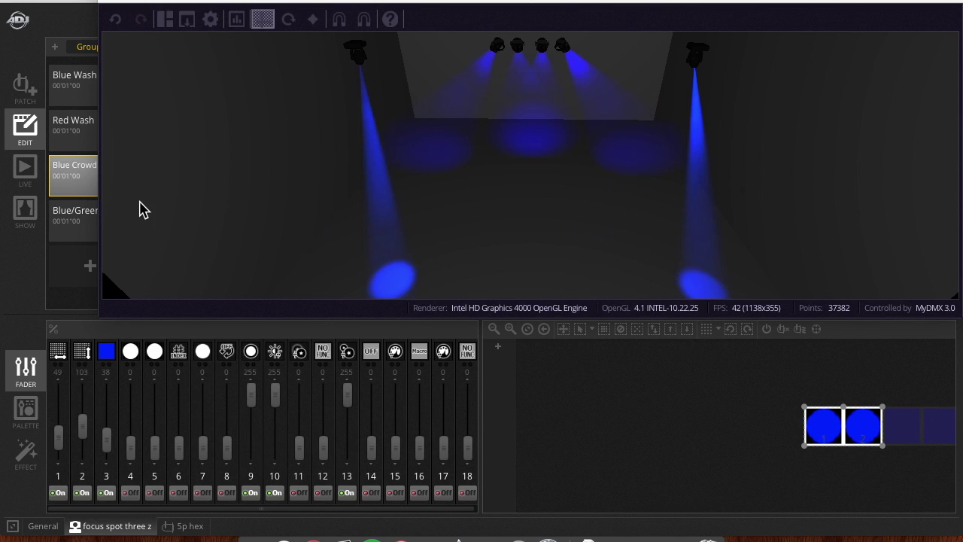
left_click_drag(87, 420, 52, 441)
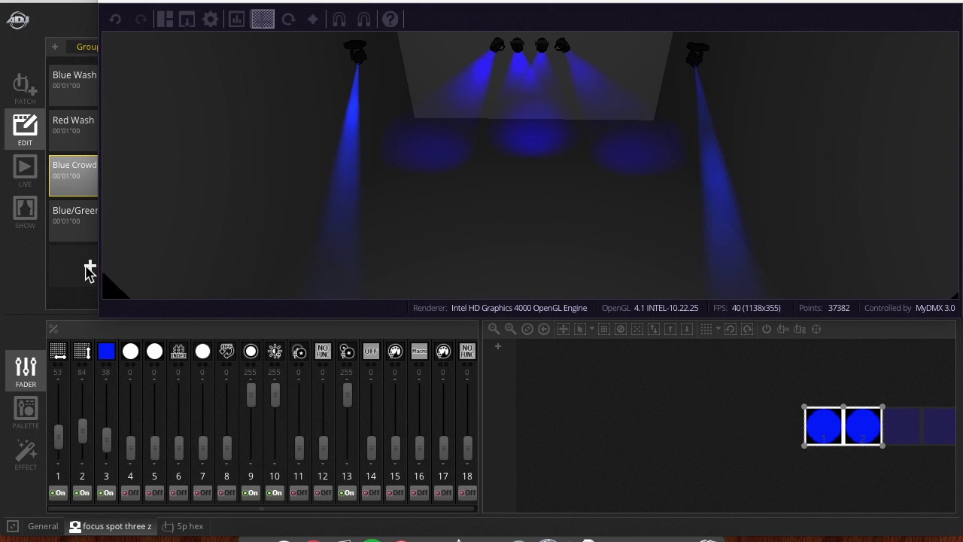
In the Blue/Green scene, set the focus spots' tilt to 122 and pan to 65
left_click(75, 240)
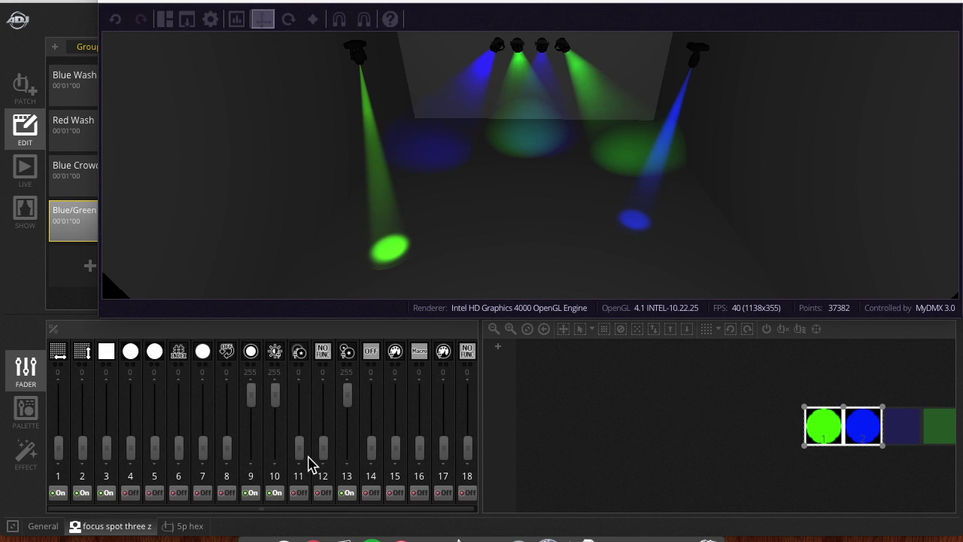
left_click_drag(83, 450, 83, 426)
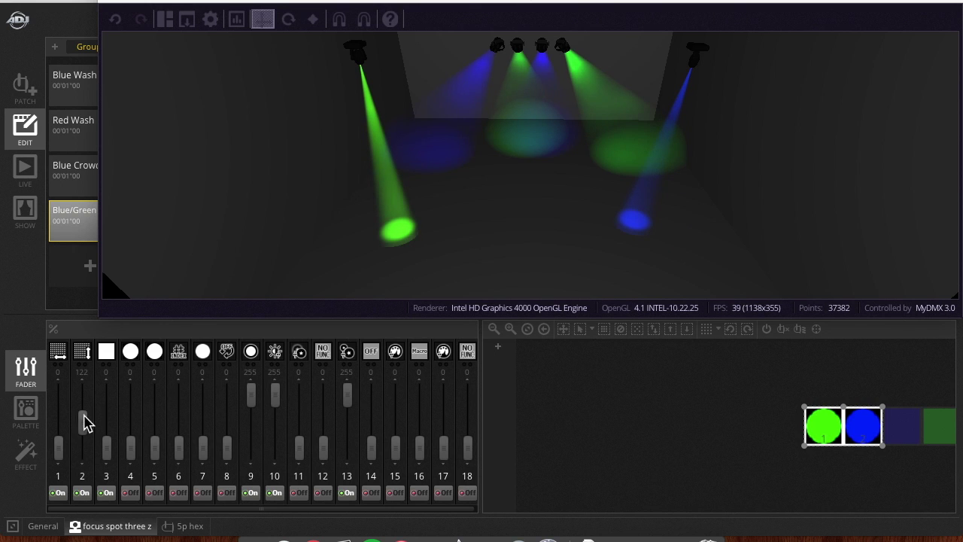
left_click_drag(58, 445, 63, 440)
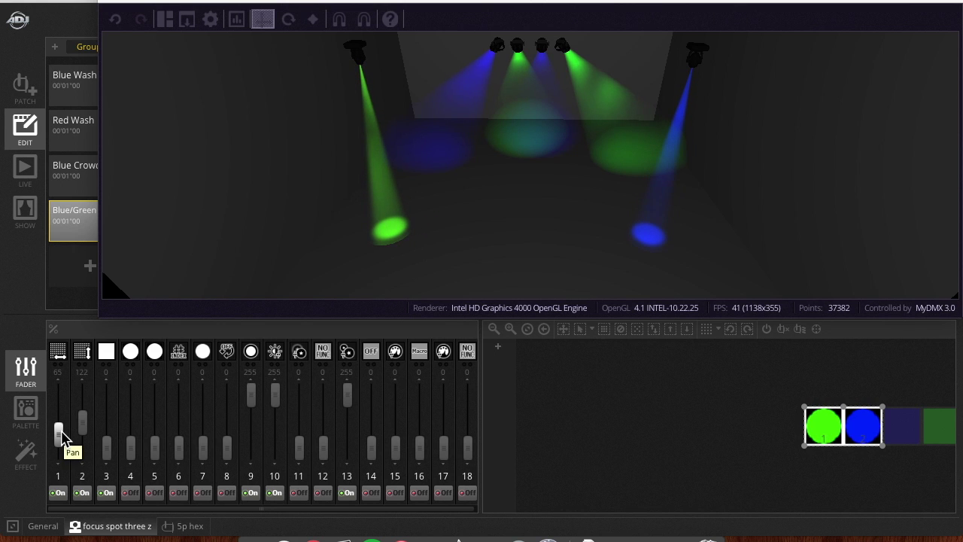
Play back the four edited scenes in turn to compare the focus spot positions, finishing on Blue Wash
left_click(79, 177)
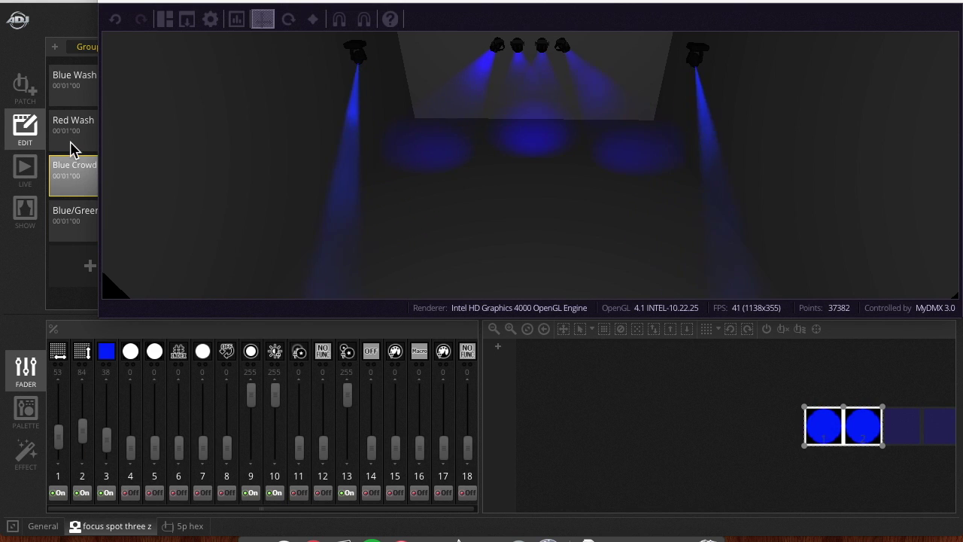
left_click(73, 128)
left_click(72, 97)
left_click(66, 125)
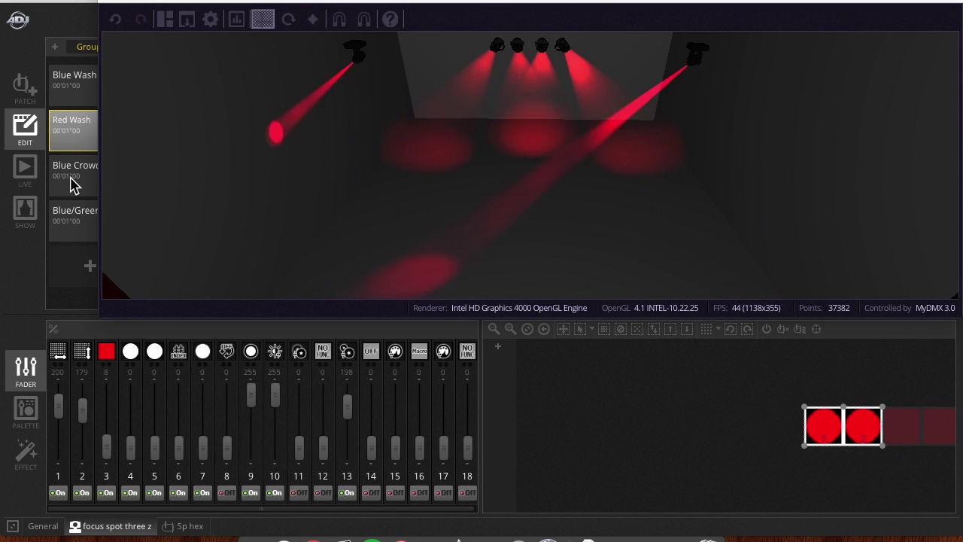
left_click(72, 185)
left_click(75, 222)
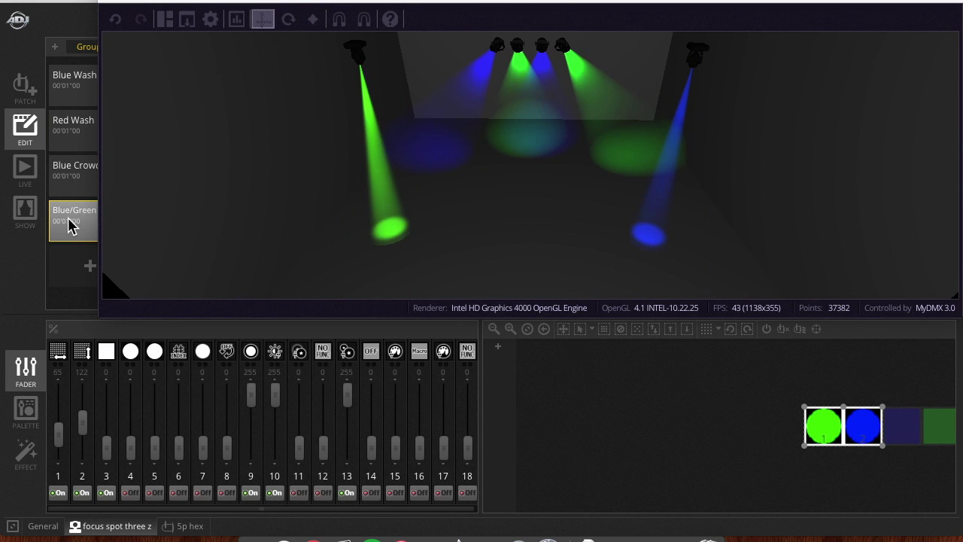
left_click(73, 86)
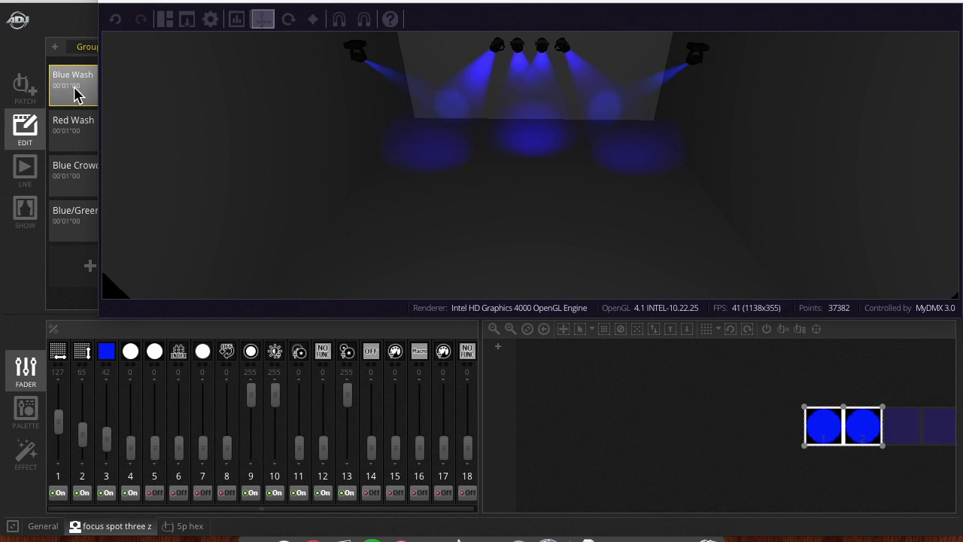
Enlarge the visualizer window to fill the screen again and restore the four-view build layout
left_click_drag(398, 9, 312, 5)
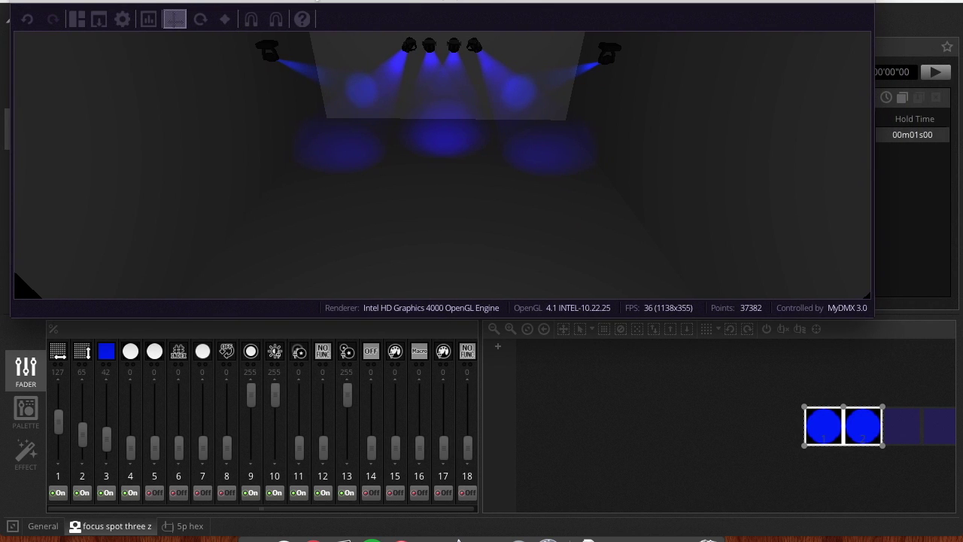
left_click_drag(880, 329, 960, 533)
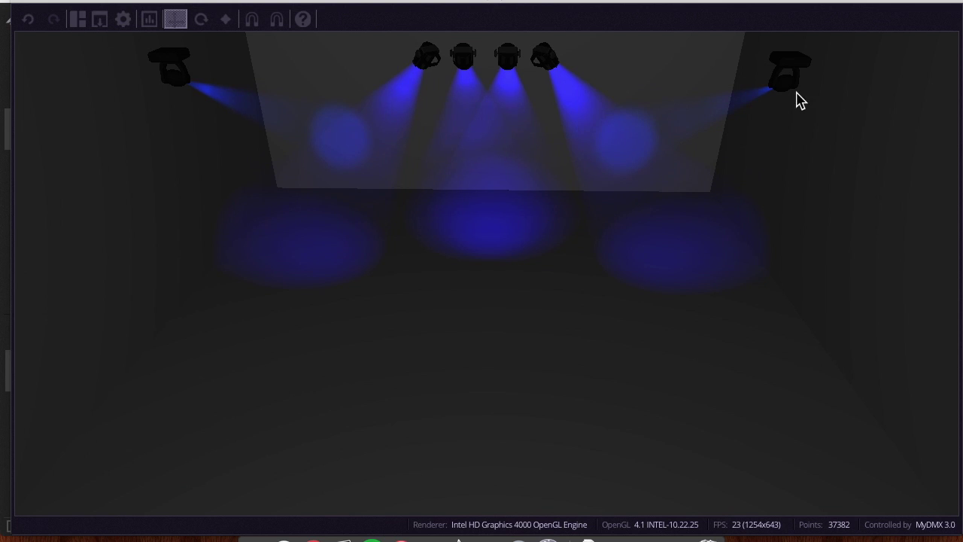
left_click(77, 19)
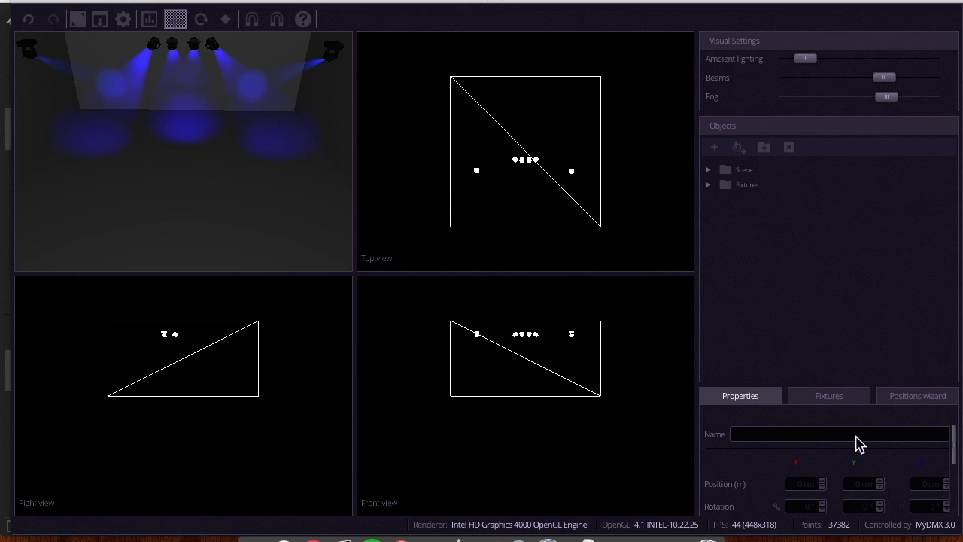
Select the first focus spot three z fixture in the object list and turn off Invert Tilt in its fixture settings
left_click(828, 397)
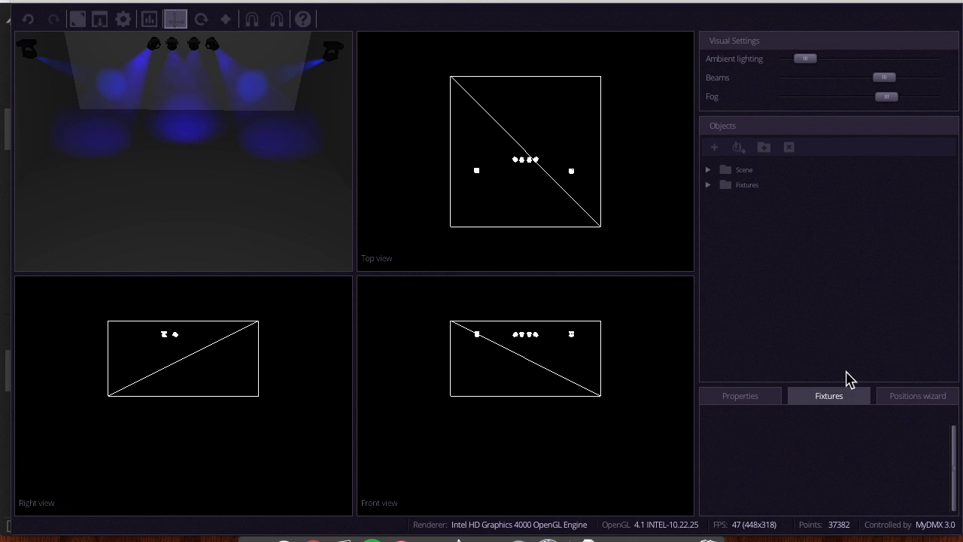
left_click(709, 187)
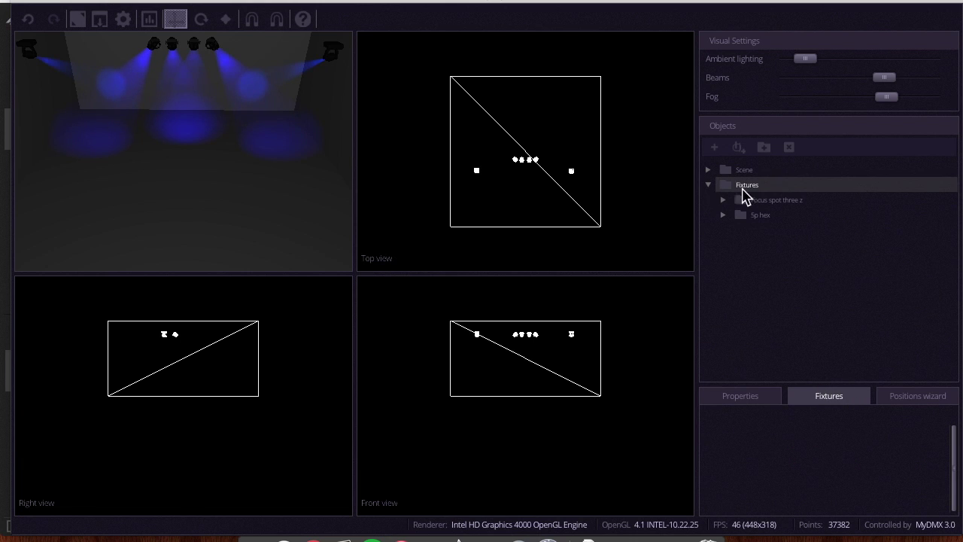
left_click(725, 201)
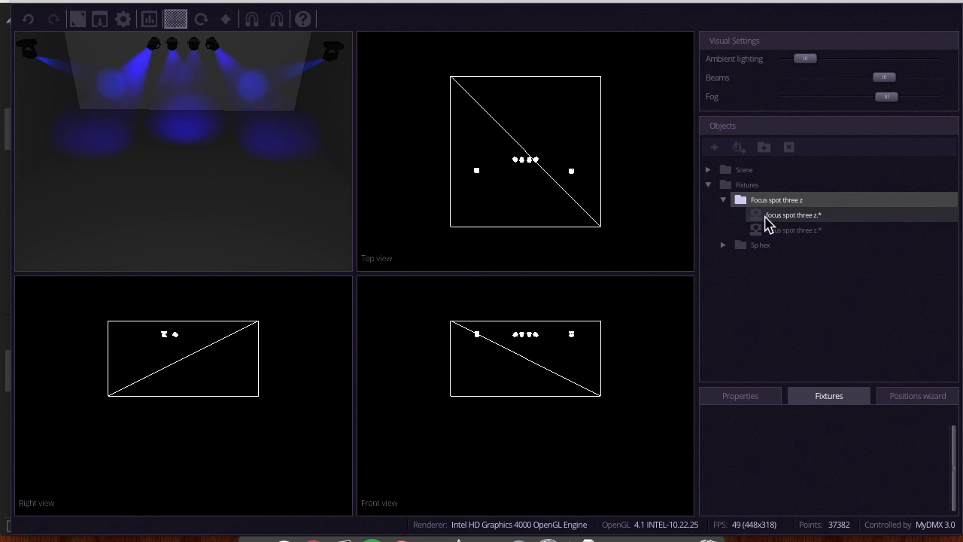
left_click(772, 218)
scroll(855, 452, "down", 1)
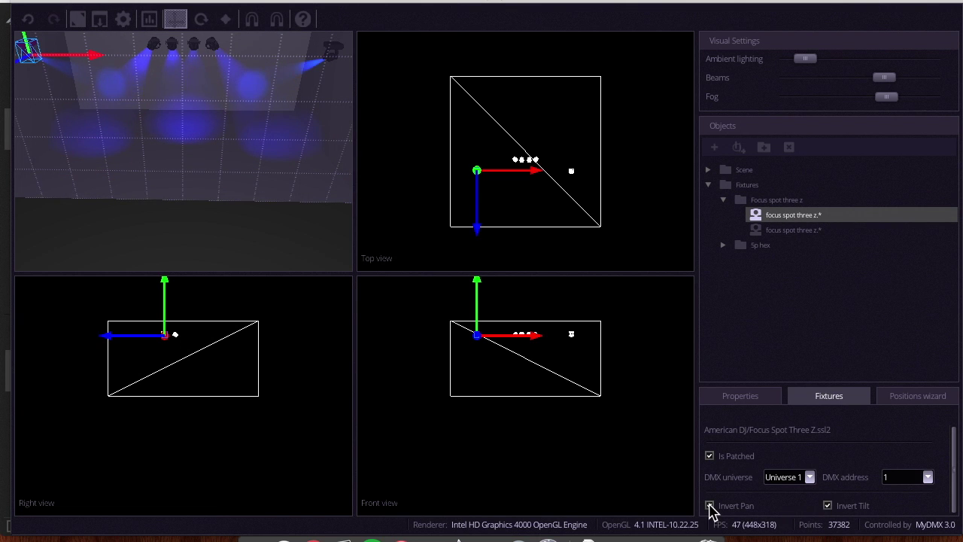
left_click(828, 507)
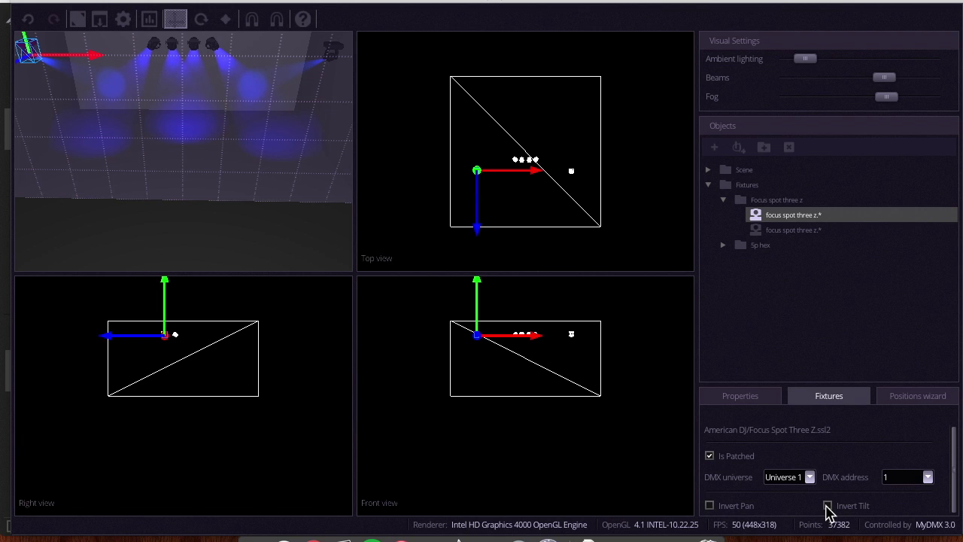
Review the selected focus spot's general properties, from name and position to texture and colour
left_click(758, 399)
scroll(818, 450, "down", 3)
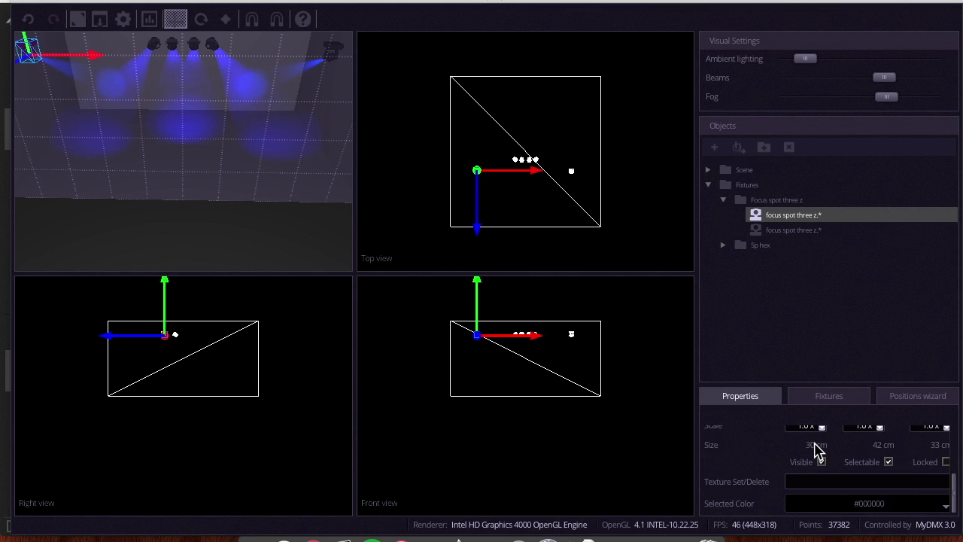
scroll(817, 450, "up", 3)
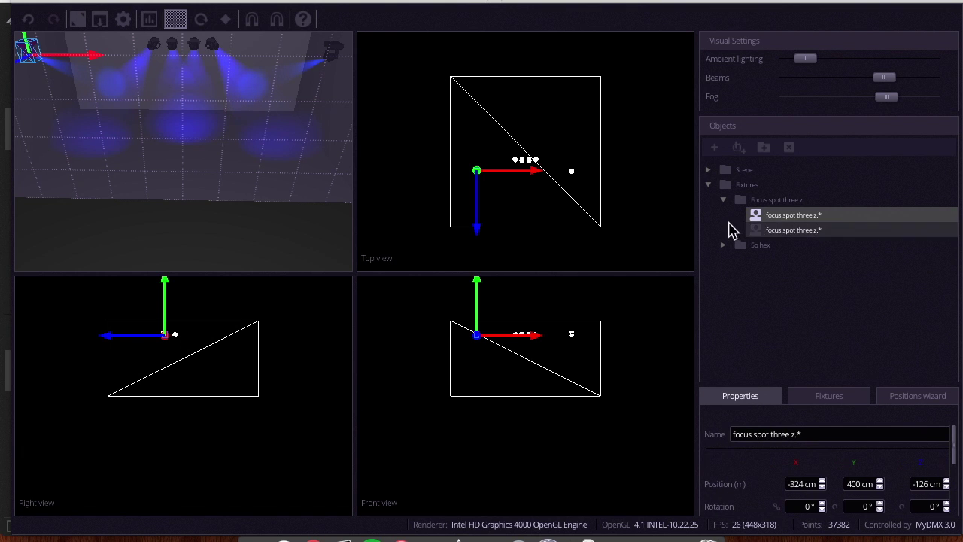
Switch the visualizer to the full single 3D view, and shorten and shift its window to expose the scene list and faders
left_click(723, 200)
left_click(170, 15)
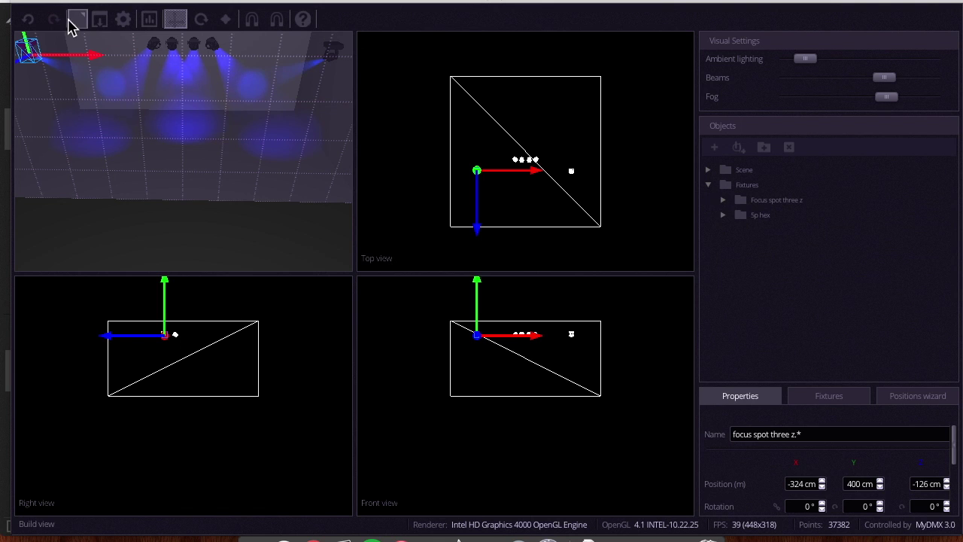
left_click(75, 19)
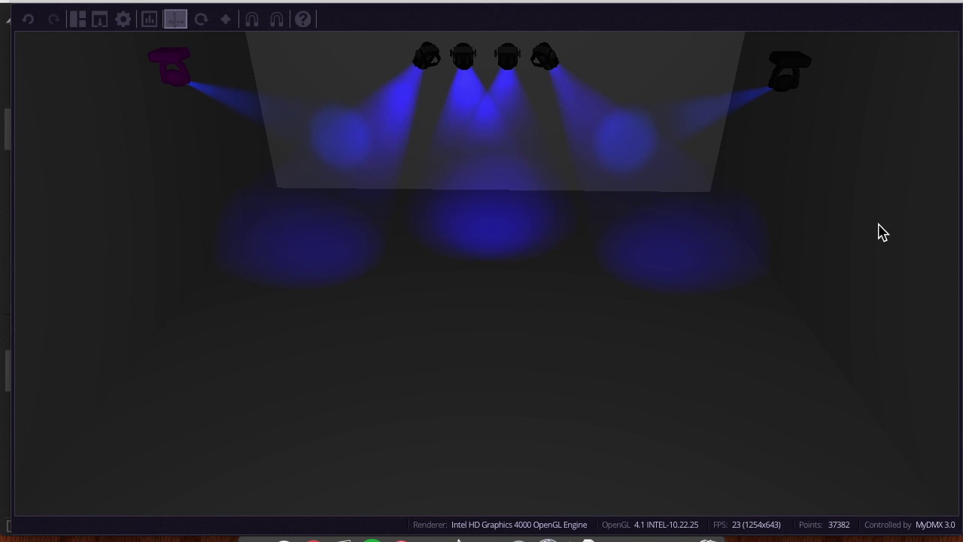
left_click_drag(950, 530, 945, 318)
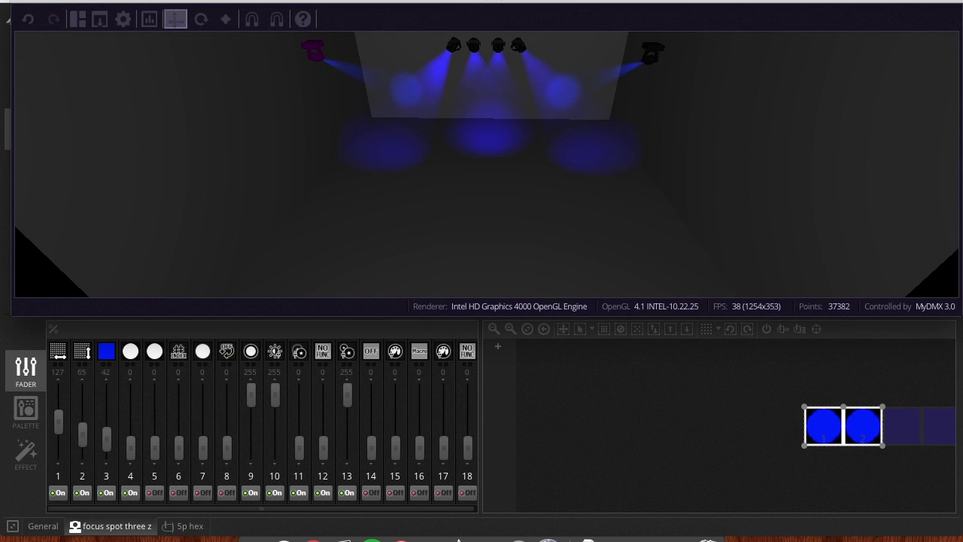
left_click_drag(278, 2, 398, 2)
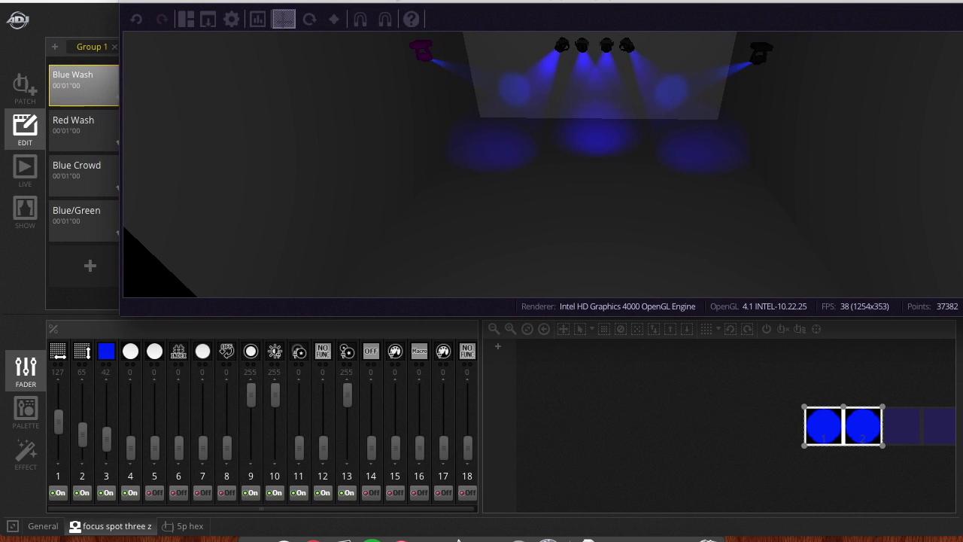
Play Red Wash, Blue Crowd and Blue/Green in turn and back to Blue Wash, twice, to preview the beam movements in the visualizer
left_click(96, 132)
left_click(84, 184)
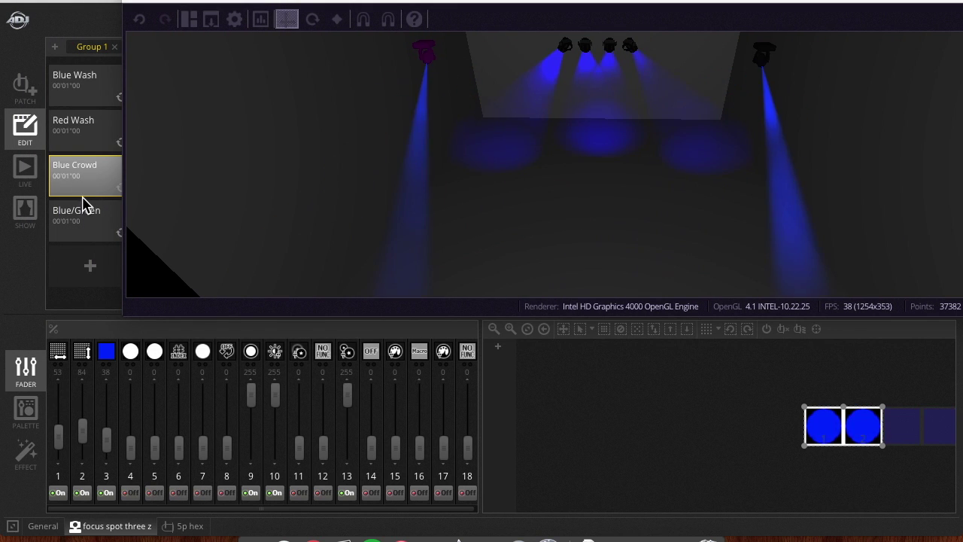
left_click(86, 232)
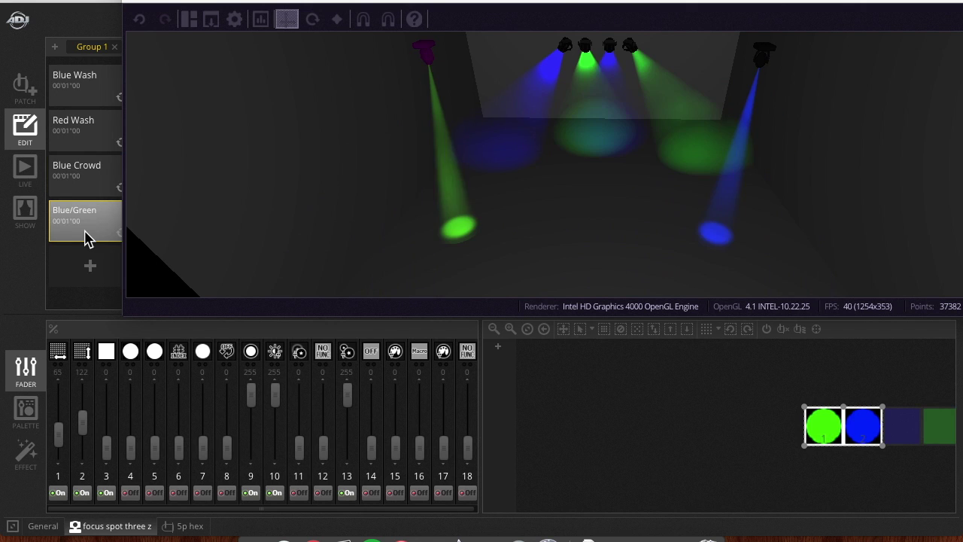
left_click(82, 178)
left_click(85, 132)
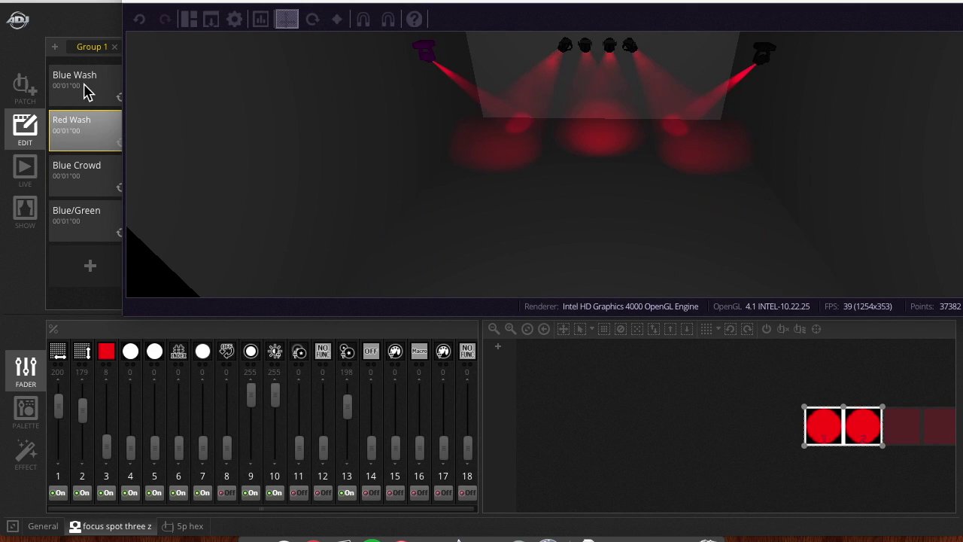
left_click(85, 90)
left_click(88, 134)
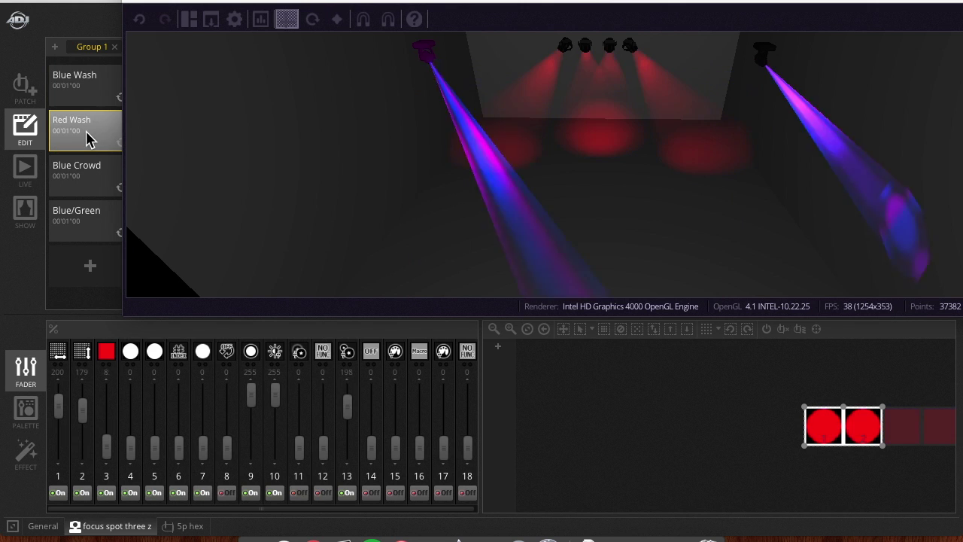
left_click(89, 183)
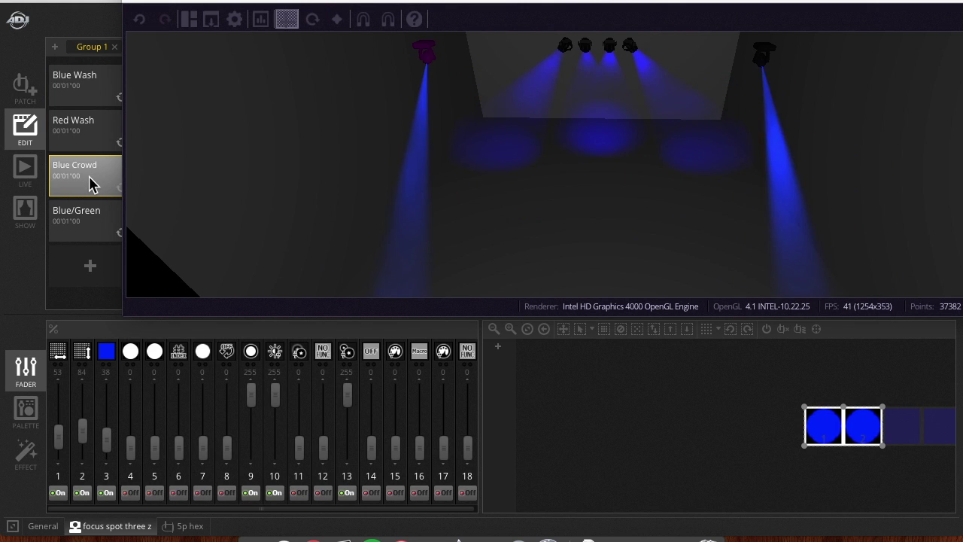
left_click(90, 216)
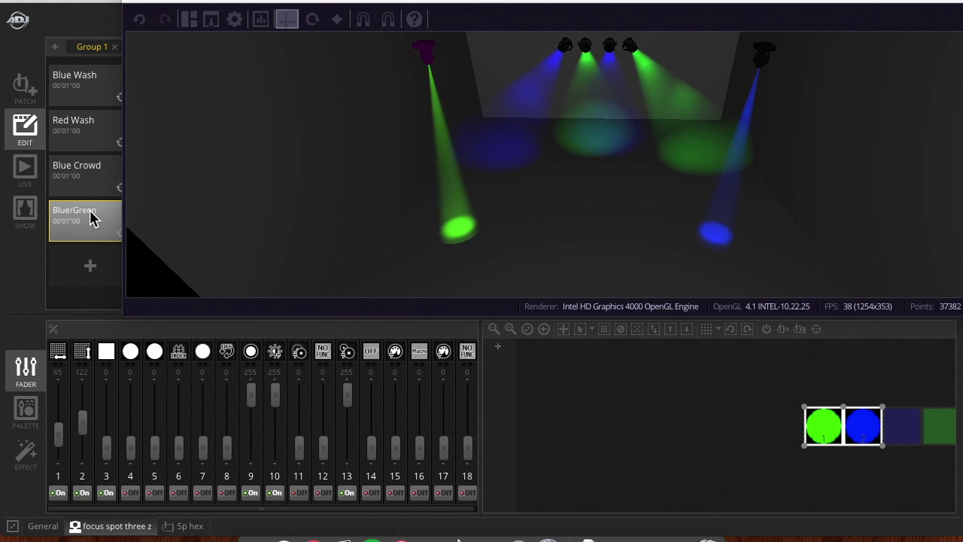
left_click(91, 186)
left_click(94, 141)
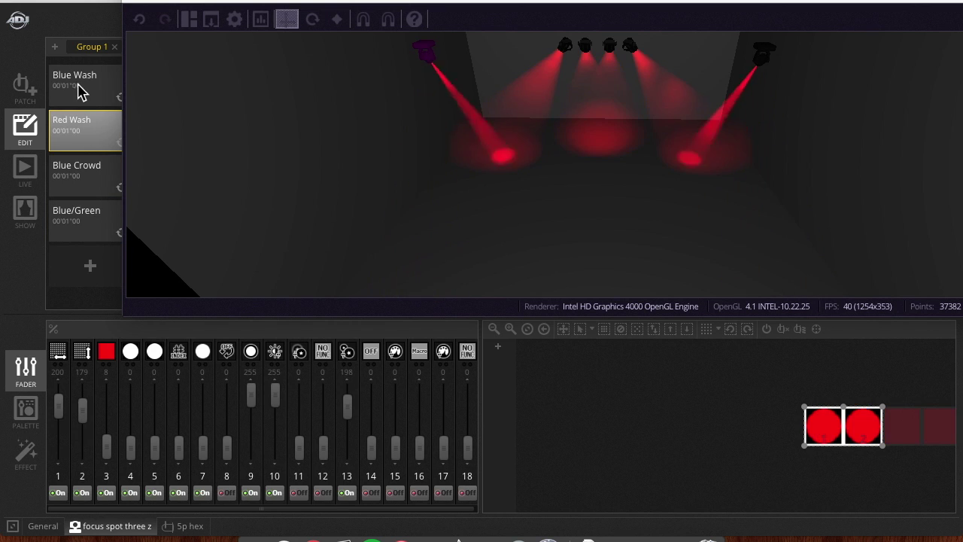
left_click(81, 92)
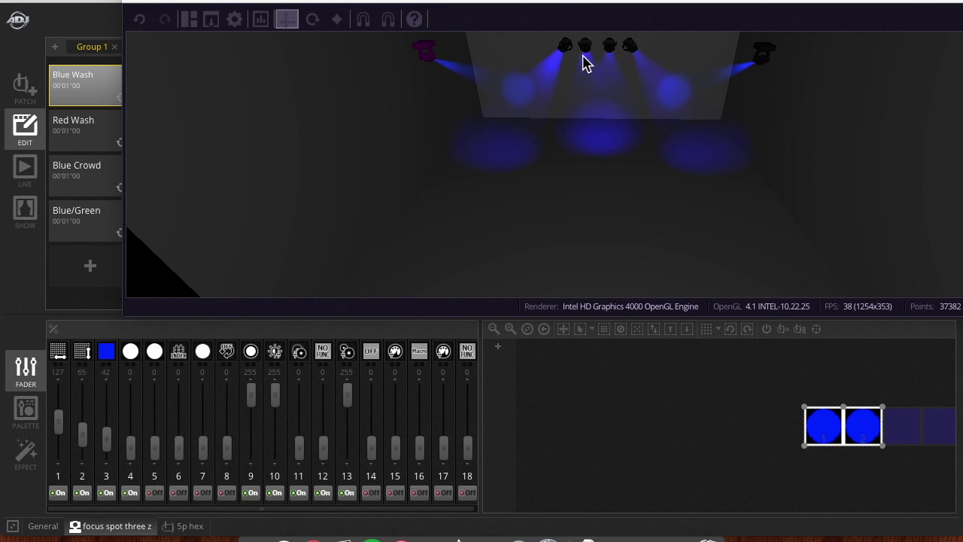